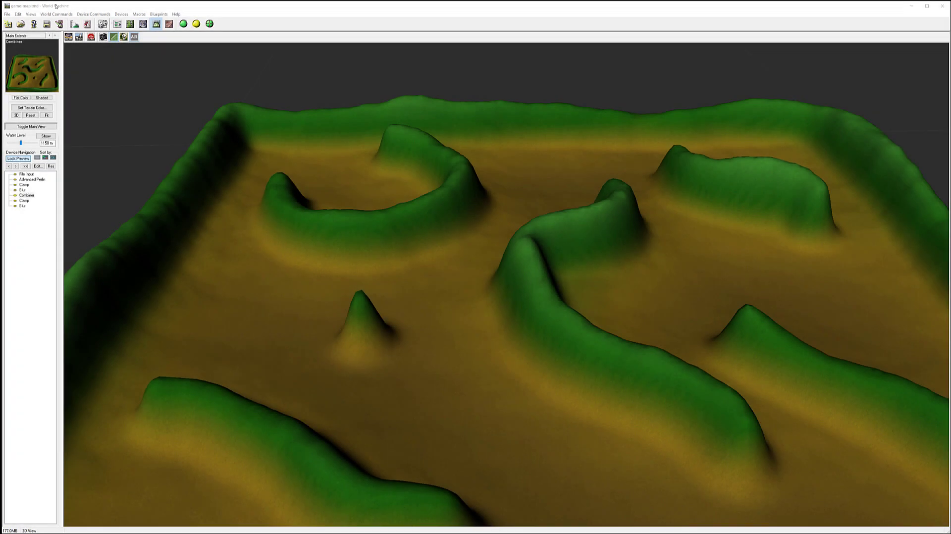
Toggle Lock Preview on the Advanced Perlin node and move it up and left in the graph
{"action": "left_click", "coordinate": [117, 23]}
{"action": "left_click", "coordinate": [643, 134]}
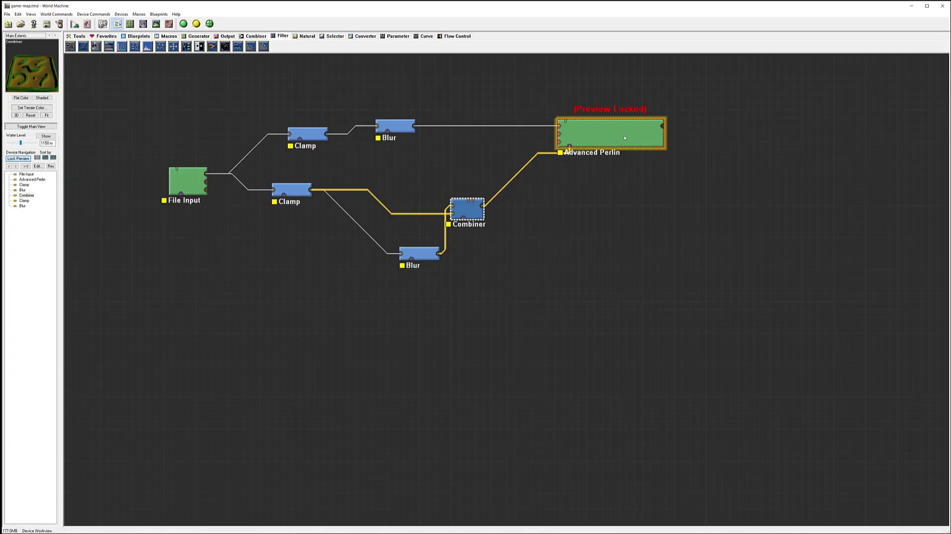
{"action": "right_click", "coordinate": [643, 138]}
{"action": "left_click", "coordinate": [644, 146]}
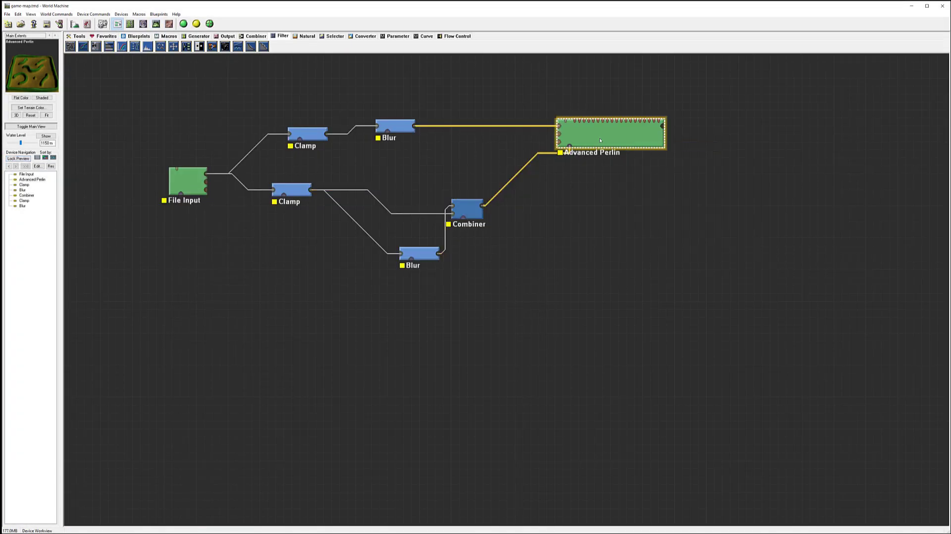
{"action": "left_click_drag", "start_coordinate": [606, 137], "coordinate": [573, 130]}
Lower the Advanced Perlin feature scale to about 2.38 km and view the result in 3D
{"action": "double_click", "coordinate": [573, 129]}
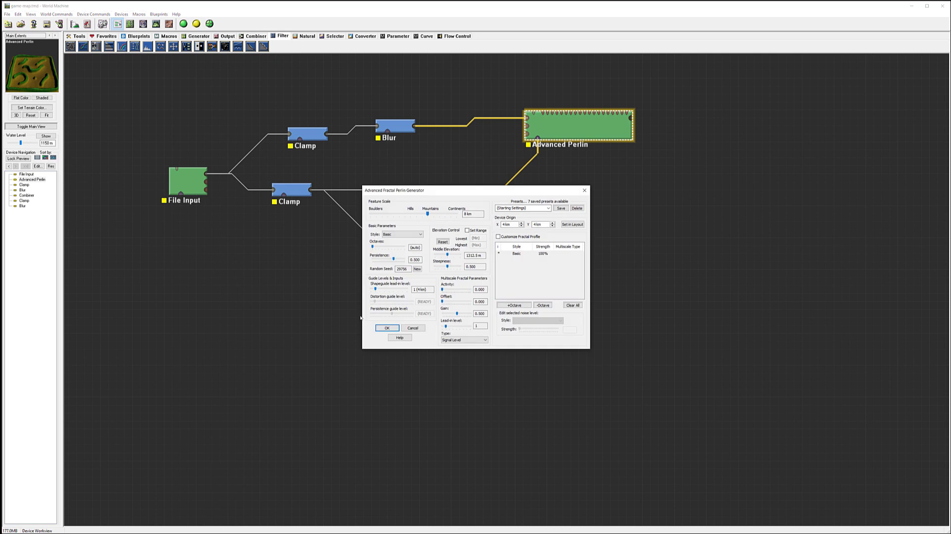
{"action": "left_click", "coordinate": [428, 215]}
{"action": "left_click_drag", "start_coordinate": [429, 215], "coordinate": [413, 215]}
{"action": "left_click", "coordinate": [387, 328]}
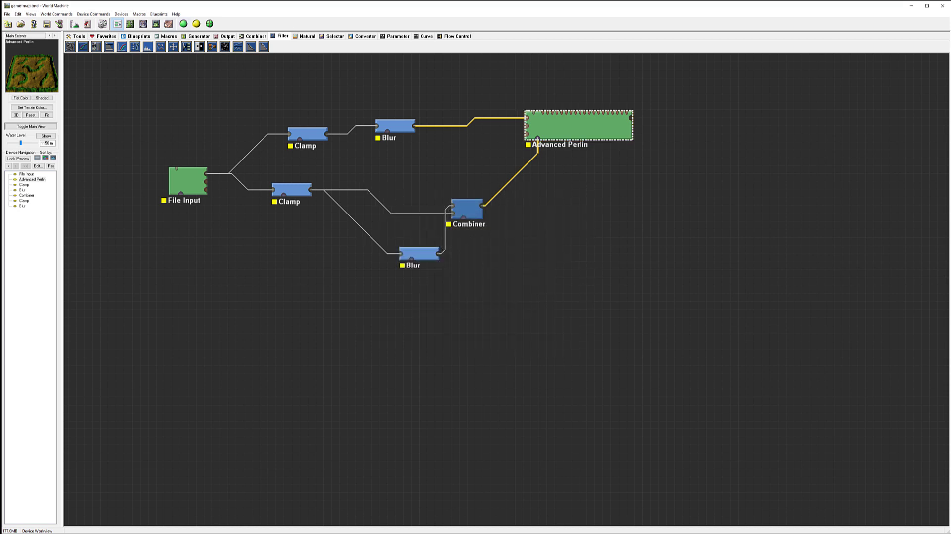
{"action": "left_click", "coordinate": [157, 24]}
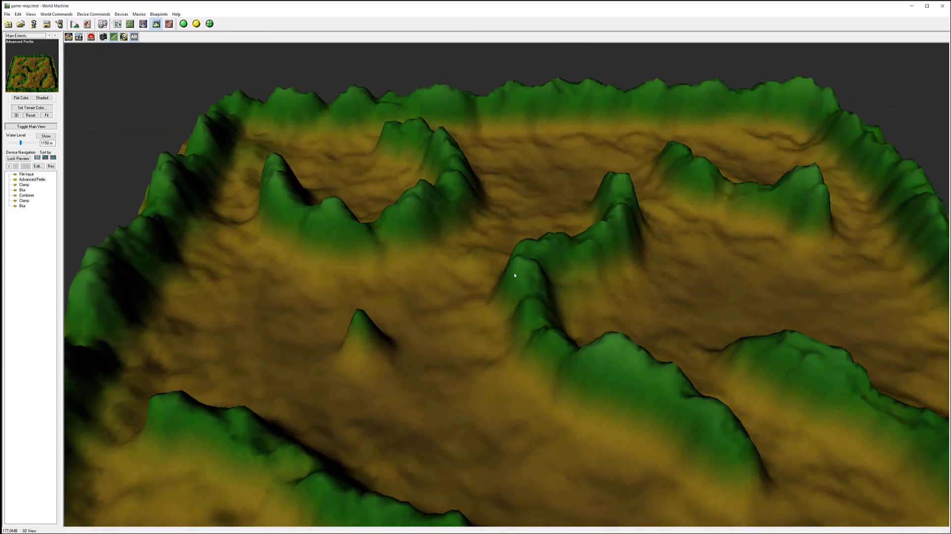
{"action": "scroll", "coordinate": [516, 276], "scroll_direction": "down", "scroll_amount": 3}
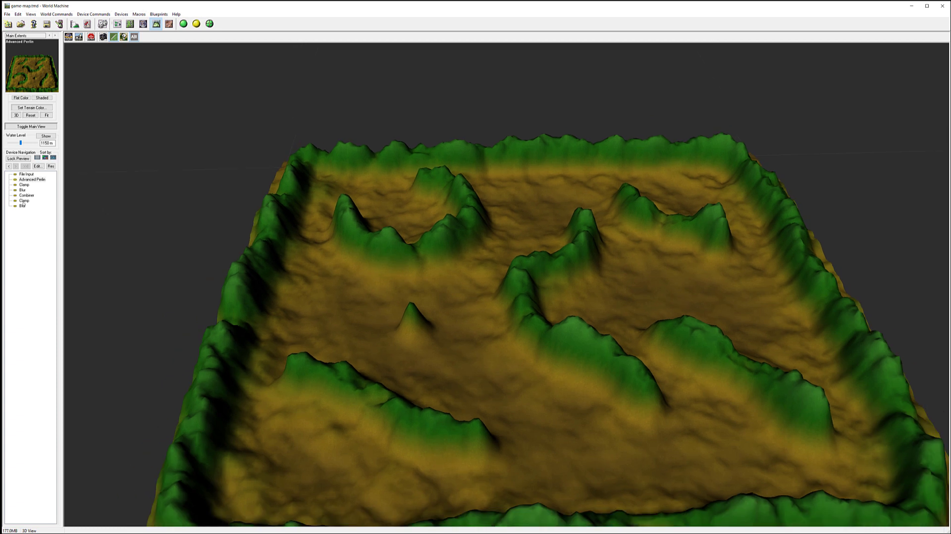
Reopen Advanced Perlin, adjust its feature scale, and try the Ridged noise style
{"action": "double_click", "coordinate": [28, 180]}
{"action": "mouse_move", "coordinate": [523, 192]}
{"action": "left_mouse_down"}
{"action": "mouse_move", "coordinate": [384, 120]}
{"action": "mouse_move", "coordinate": [341, 65]}
{"action": "mouse_move", "coordinate": [302, 64]}
{"action": "left_mouse_up"}
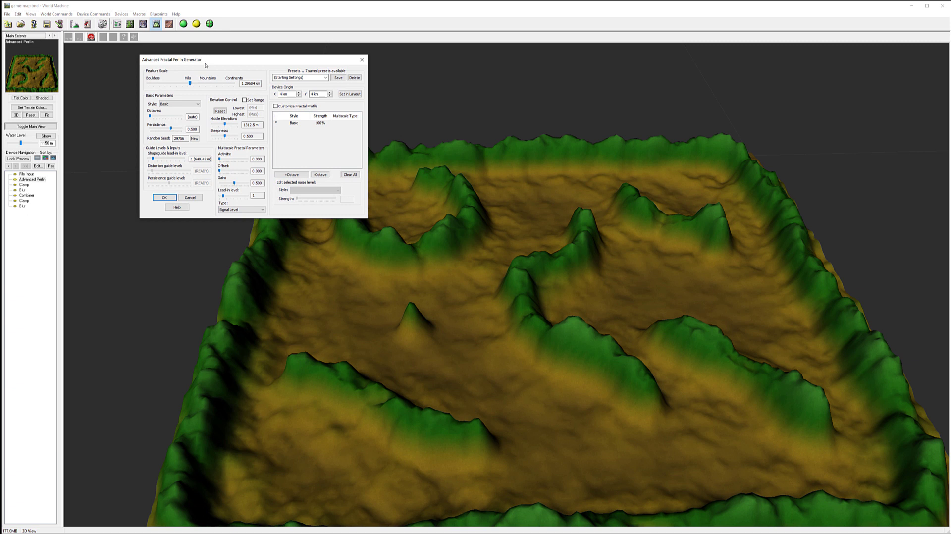
{"action": "mouse_move", "coordinate": [188, 83]}
{"action": "left_mouse_down"}
{"action": "mouse_move", "coordinate": [202, 85]}
{"action": "mouse_move", "coordinate": [186, 82]}
{"action": "left_mouse_up"}
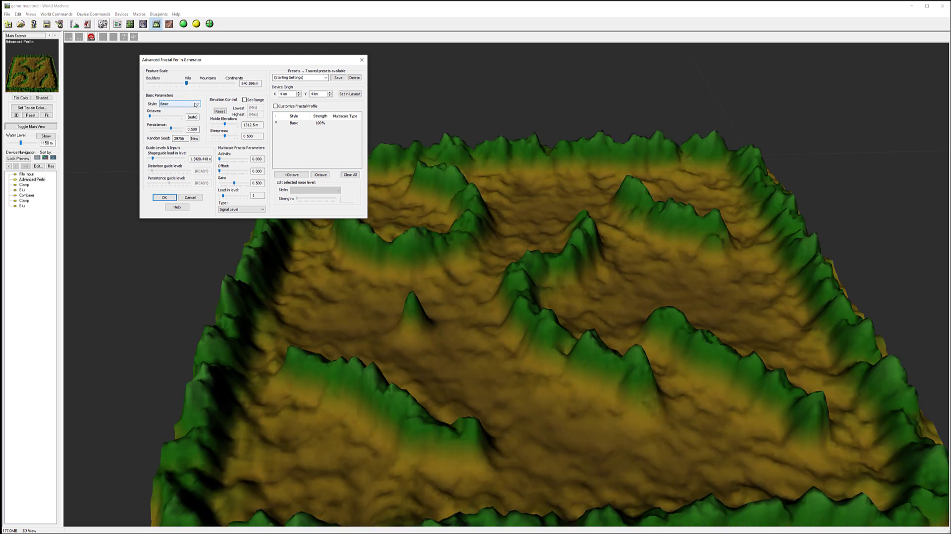
{"action": "left_click", "coordinate": [196, 104]}
{"action": "left_click", "coordinate": [166, 114]}
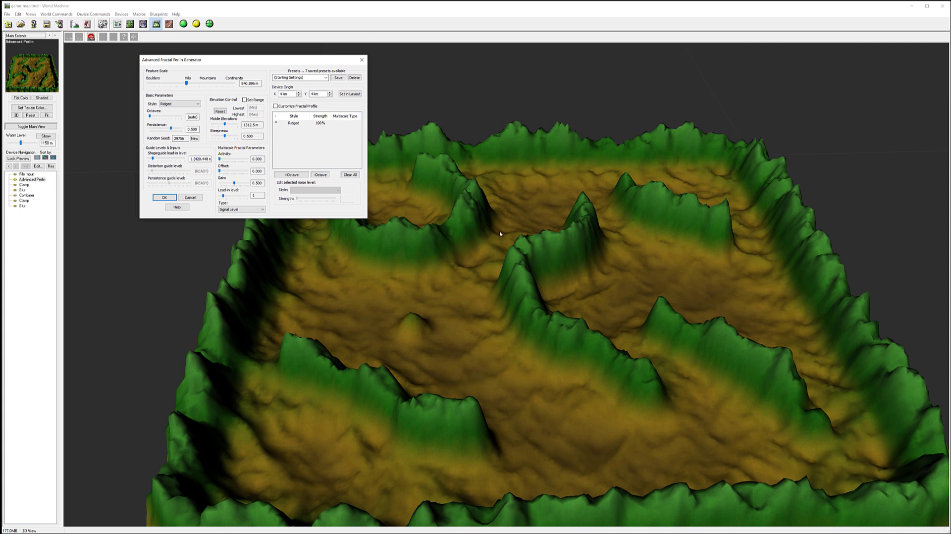
Compare the Billowy, Smooth Ridged and Basic styles, settling on Smooth Ridged
{"action": "left_click", "coordinate": [191, 104]}
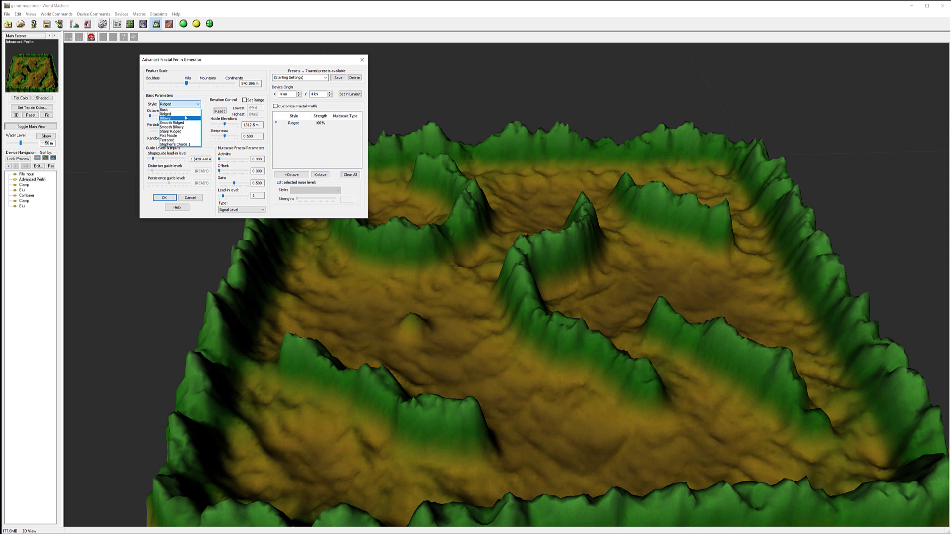
{"action": "left_click", "coordinate": [186, 119]}
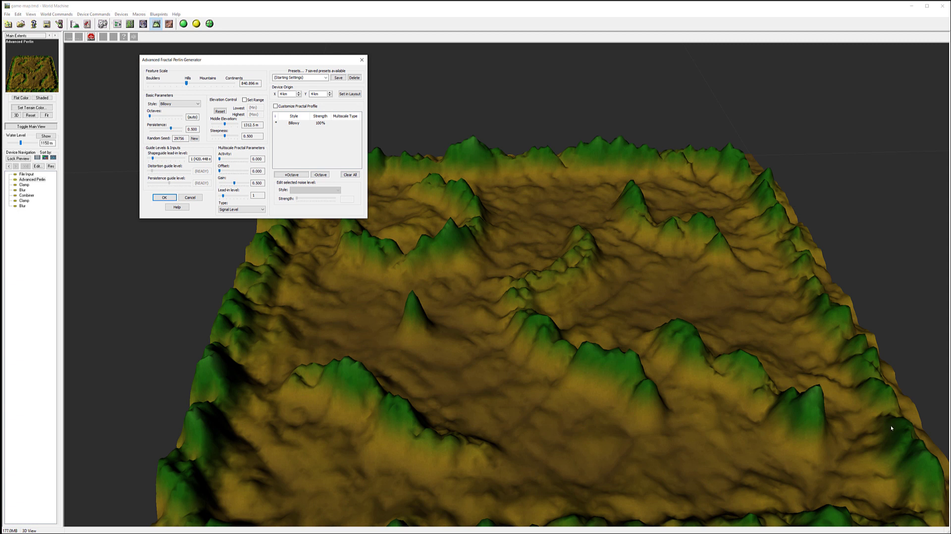
{"action": "left_click", "coordinate": [192, 105]}
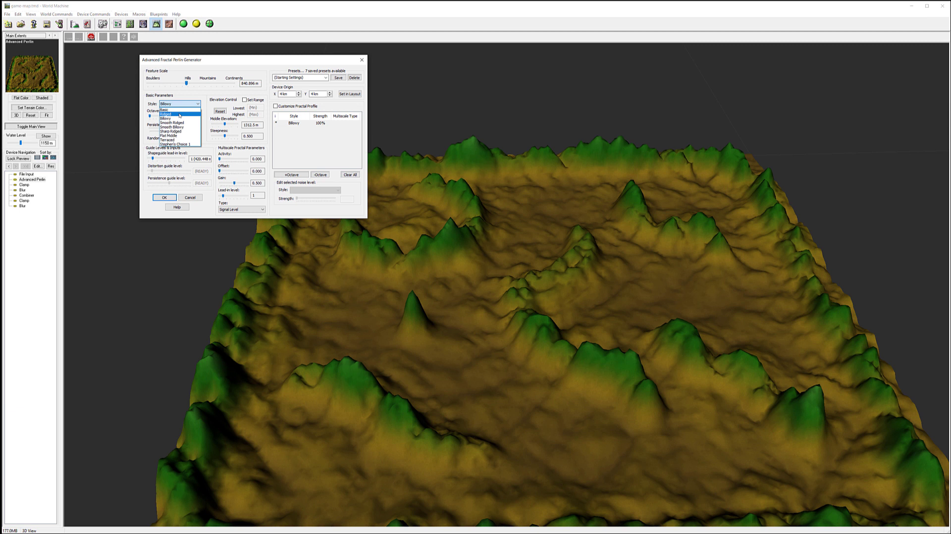
{"action": "left_click", "coordinate": [179, 123]}
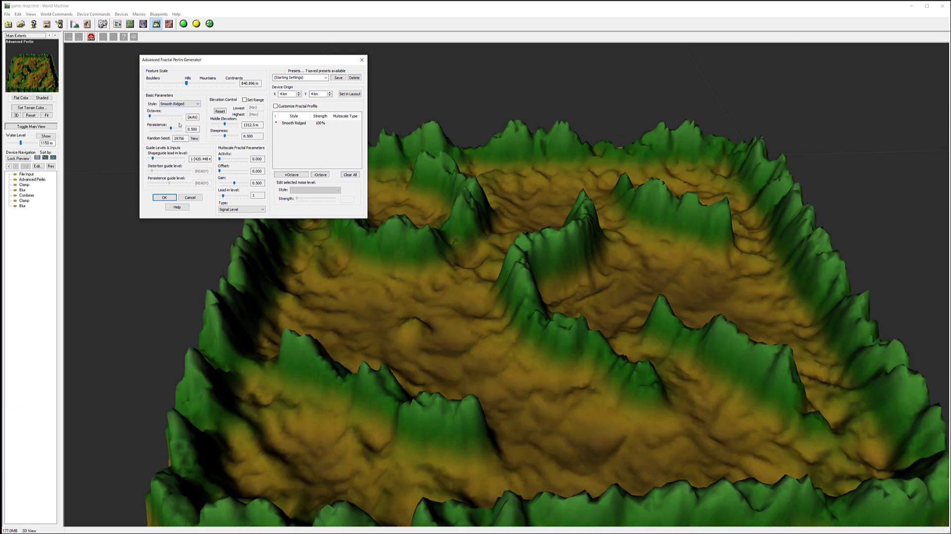
{"action": "left_click", "coordinate": [176, 105]}
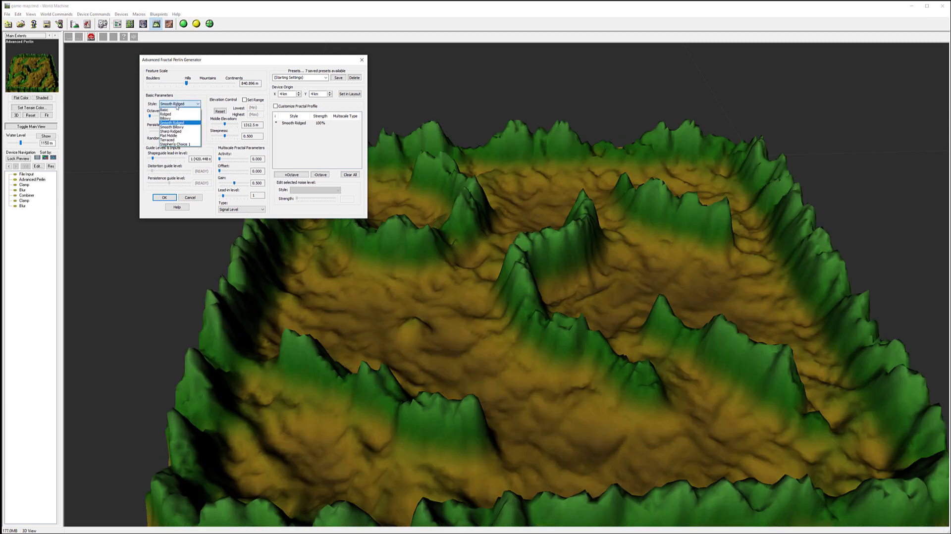
{"action": "left_click", "coordinate": [176, 110]}
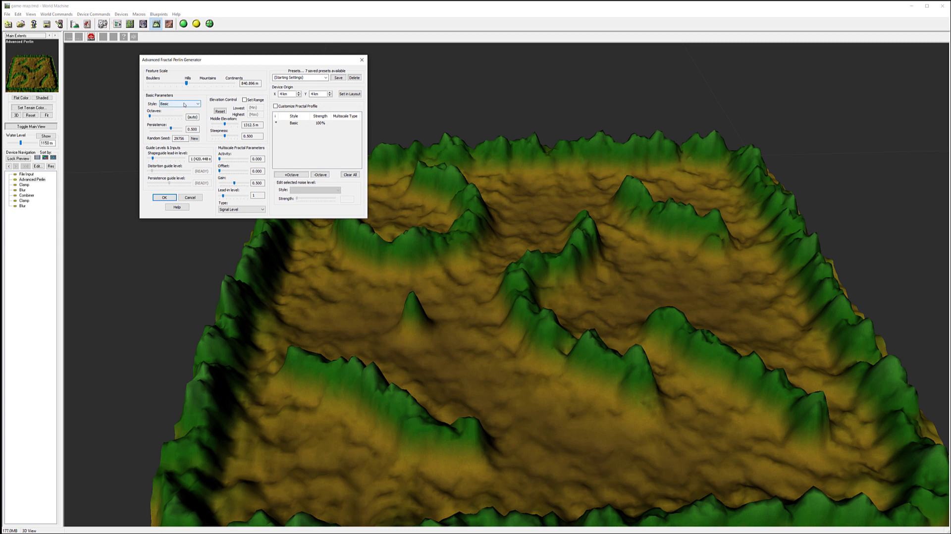
{"action": "left_click", "coordinate": [179, 104]}
{"action": "left_click", "coordinate": [179, 123]}
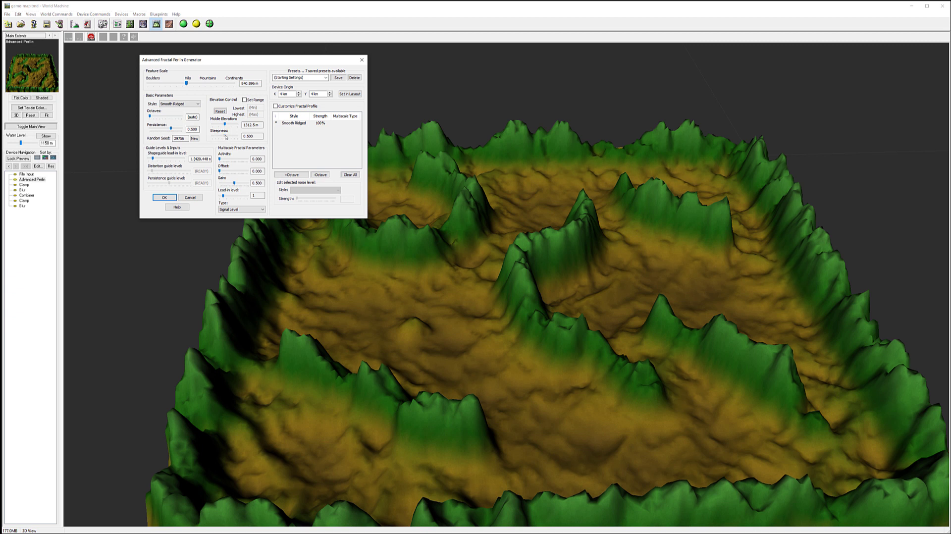
Lower the noise steepness to about 0.345, adjust middle elevation, and apply the generator settings
{"action": "mouse_move", "coordinate": [226, 137]}
{"action": "left_mouse_down"}
{"action": "mouse_move", "coordinate": [216, 136]}
{"action": "mouse_move", "coordinate": [224, 136]}
{"action": "left_mouse_up"}
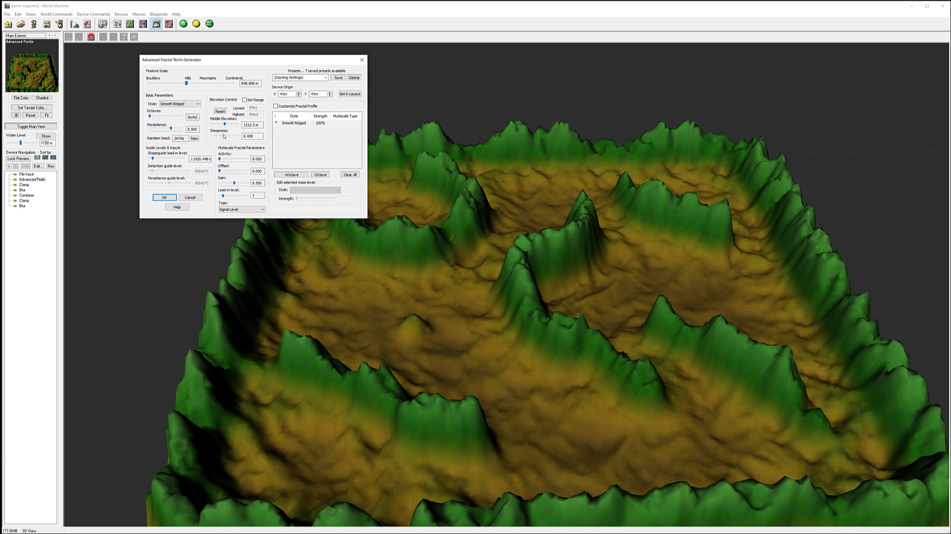
{"action": "left_click_drag", "start_coordinate": [224, 137], "coordinate": [230, 124]}
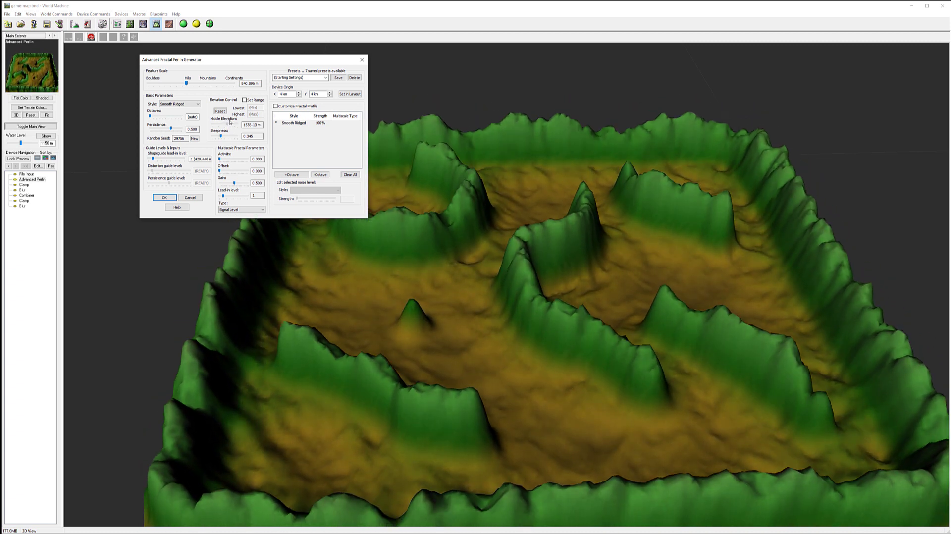
{"action": "left_click_drag", "start_coordinate": [230, 123], "coordinate": [225, 121]}
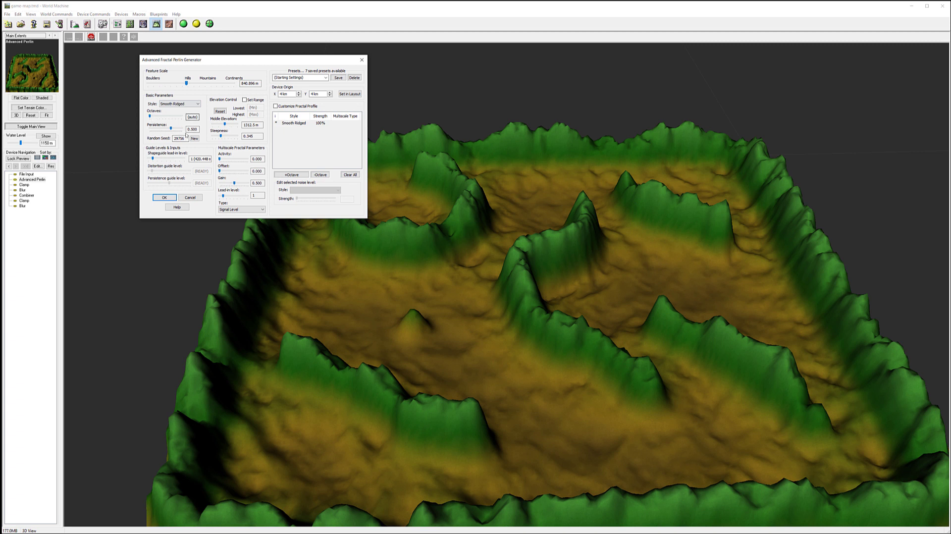
{"action": "left_click", "coordinate": [164, 197]}
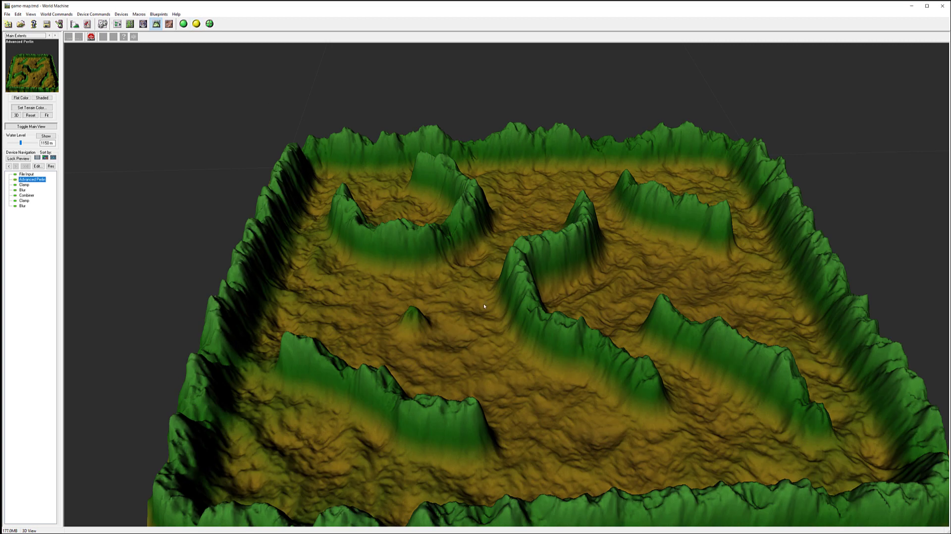
Orbit the 3D preview, then bring up the World Extents and Resolution project settings
{"action": "mouse_move", "coordinate": [484, 306]}
{"action": "left_mouse_down"}
{"action": "mouse_move", "coordinate": [548, 273]}
{"action": "mouse_move", "coordinate": [487, 272]}
{"action": "mouse_move", "coordinate": [468, 308]}
{"action": "mouse_move", "coordinate": [481, 305]}
{"action": "left_mouse_up"}
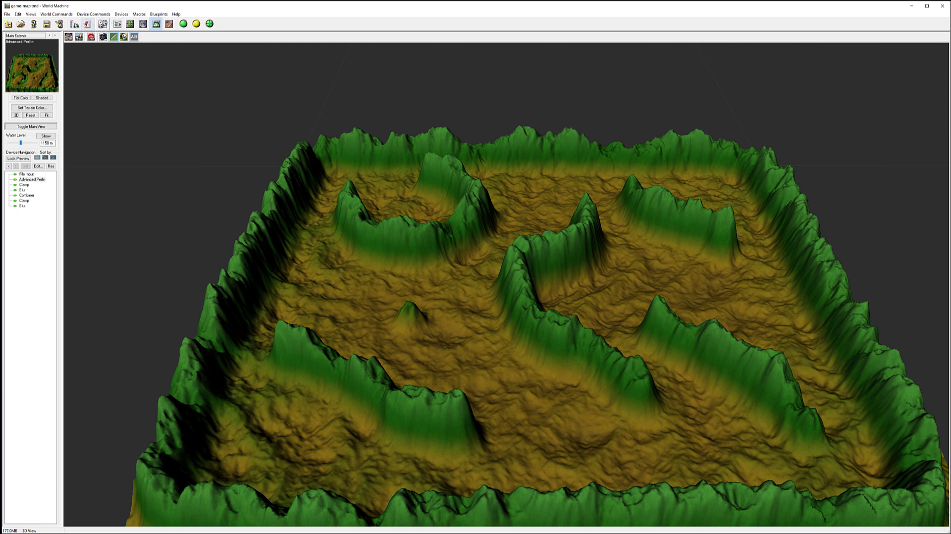
{"action": "left_click", "coordinate": [74, 24]}
Set the Project Settings build resolution to 2049 × 2049
{"action": "left_click_drag", "start_coordinate": [539, 196], "coordinate": [491, 120]}
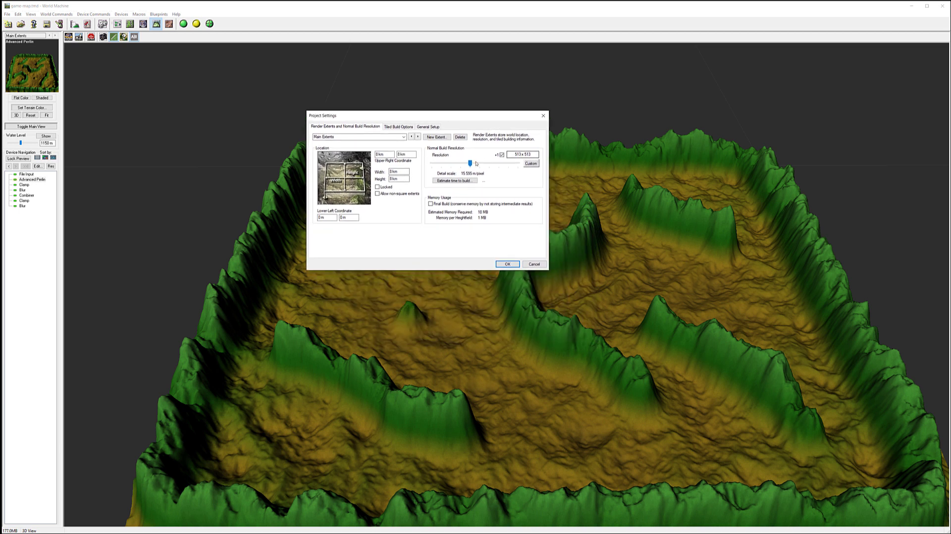
{"action": "left_click_drag", "start_coordinate": [470, 163], "coordinate": [488, 163]}
Apply the 2049 × 2049 resolution, build the terrain, and orbit to inspect the detail
{"action": "left_click", "coordinate": [508, 264]}
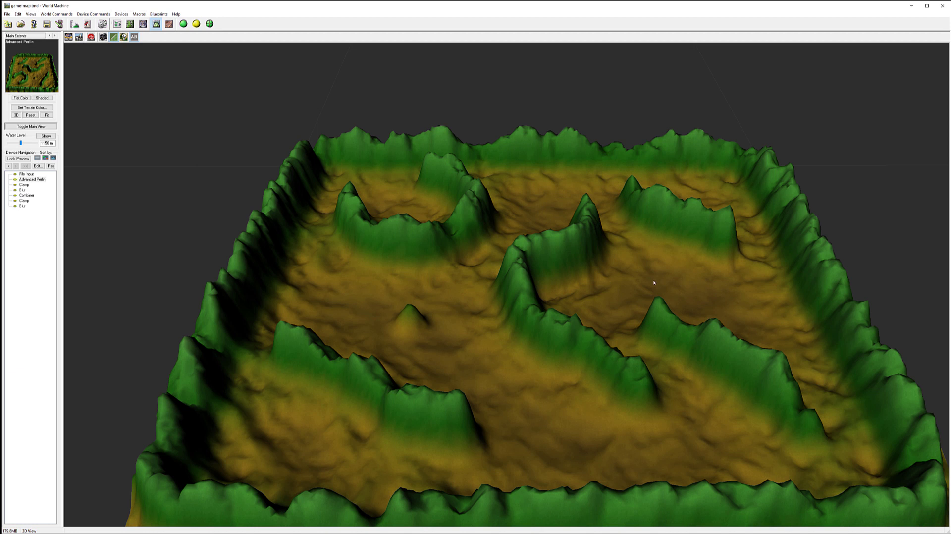
{"action": "left_click", "coordinate": [196, 24]}
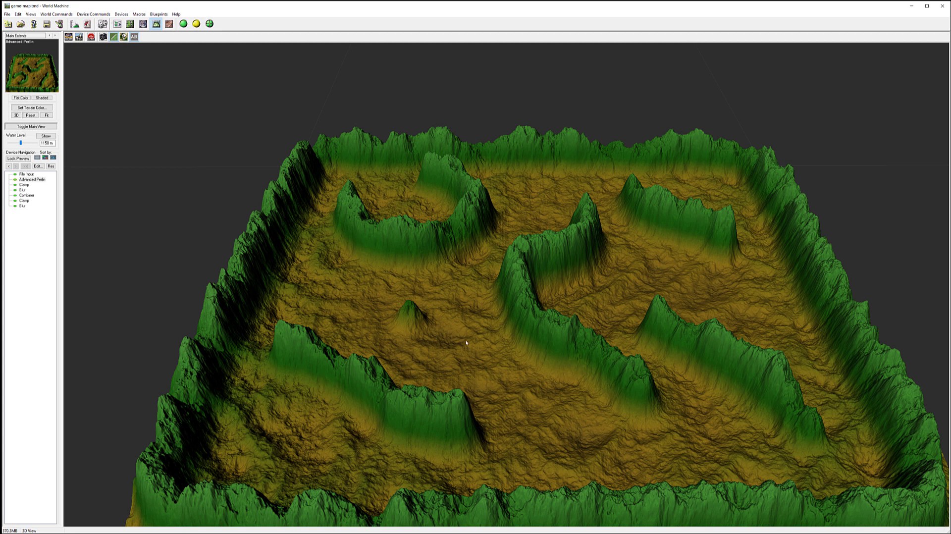
{"action": "mouse_move", "coordinate": [447, 334]}
{"action": "left_mouse_down"}
{"action": "mouse_move", "coordinate": [577, 311]}
{"action": "mouse_move", "coordinate": [430, 308]}
{"action": "mouse_move", "coordinate": [532, 370]}
{"action": "mouse_move", "coordinate": [455, 354]}
{"action": "mouse_move", "coordinate": [447, 332]}
{"action": "left_mouse_up"}
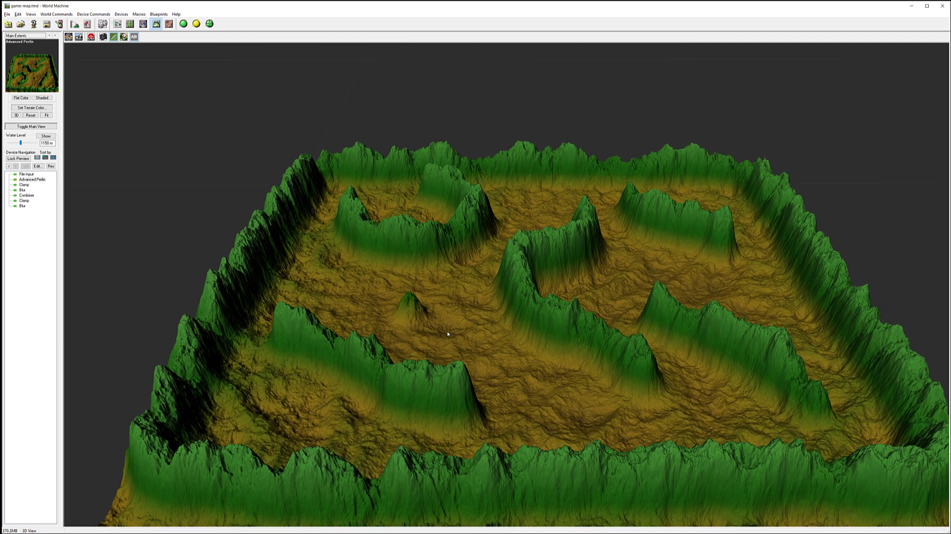
Rearrange the lower Clamp, Combiner and lower Blur nodes into a compact group
{"action": "left_click", "coordinate": [118, 24]}
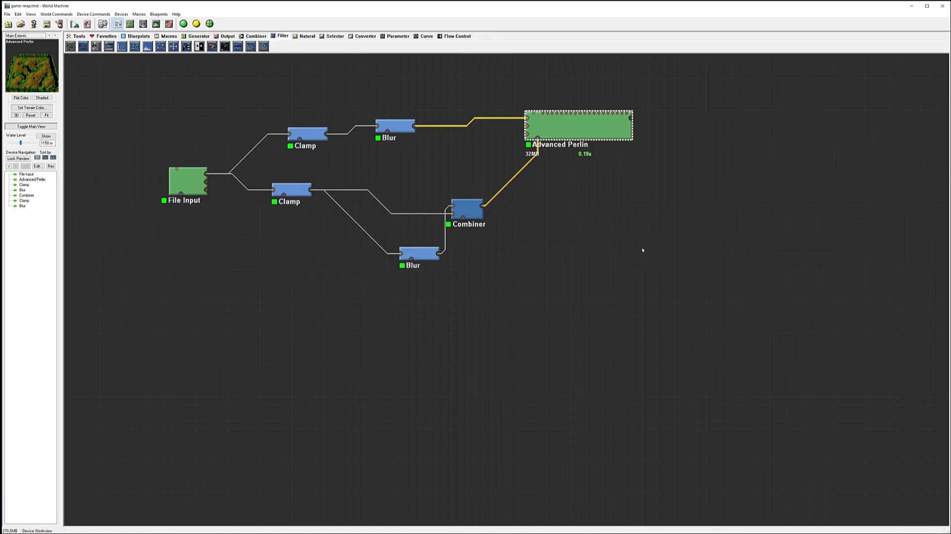
{"action": "left_click_drag", "start_coordinate": [419, 255], "coordinate": [388, 293]}
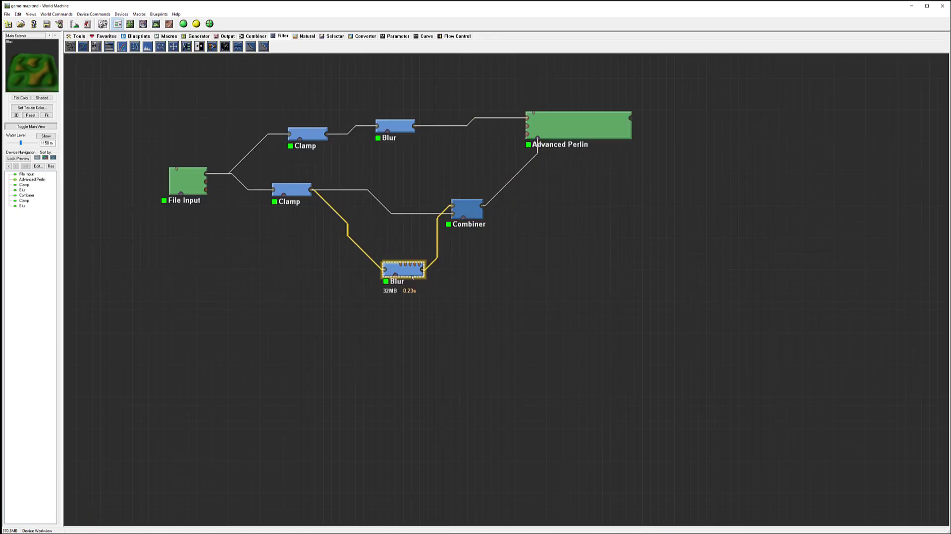
{"action": "left_click_drag", "start_coordinate": [453, 218], "coordinate": [390, 219]}
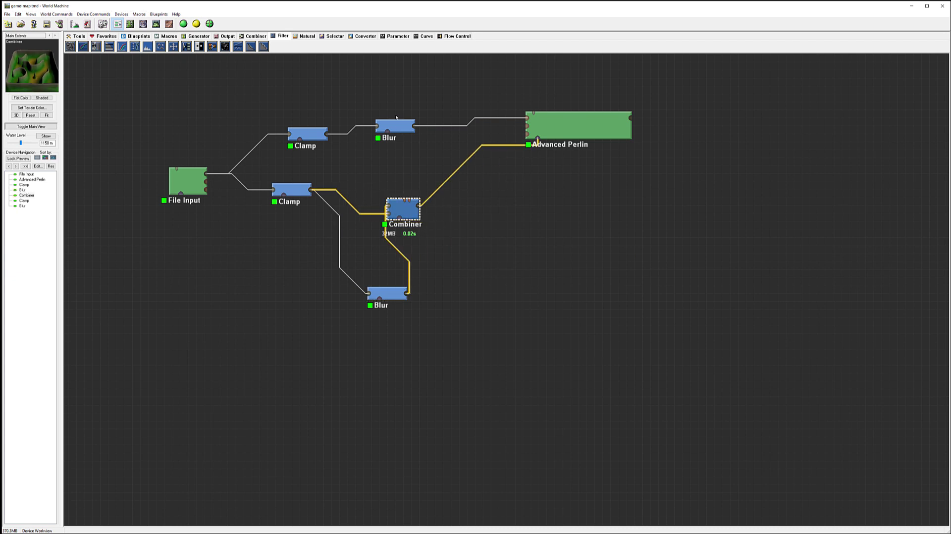
{"action": "mouse_move", "coordinate": [399, 127]}
{"action": "left_mouse_down"}
{"action": "mouse_move", "coordinate": [414, 134]}
{"action": "mouse_move", "coordinate": [406, 134]}
{"action": "left_mouse_up"}
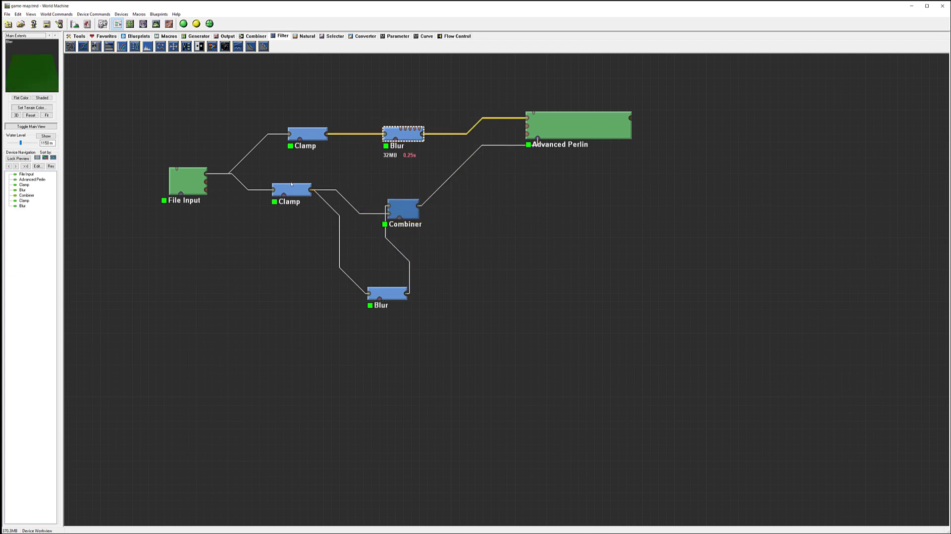
{"action": "left_click_drag", "start_coordinate": [291, 184], "coordinate": [300, 223]}
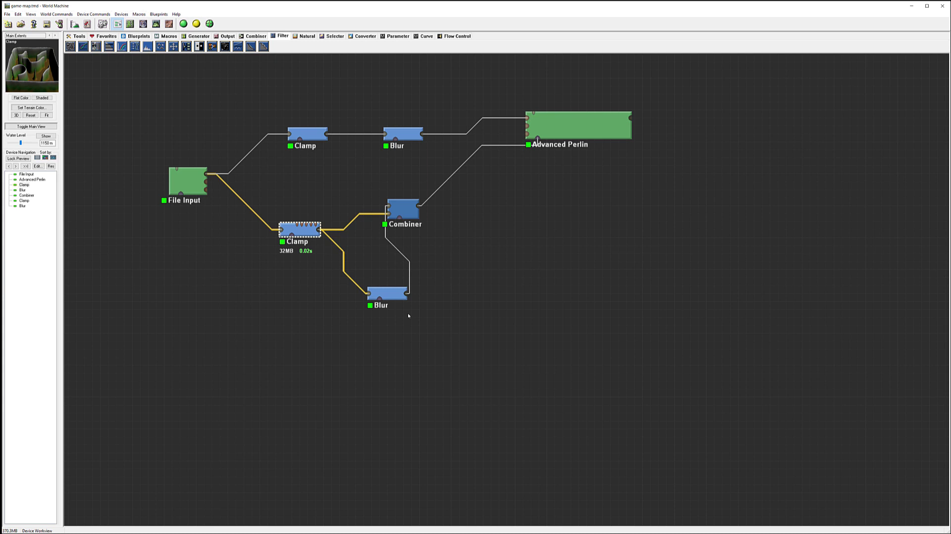
{"action": "left_click_drag", "start_coordinate": [403, 208], "coordinate": [402, 215]}
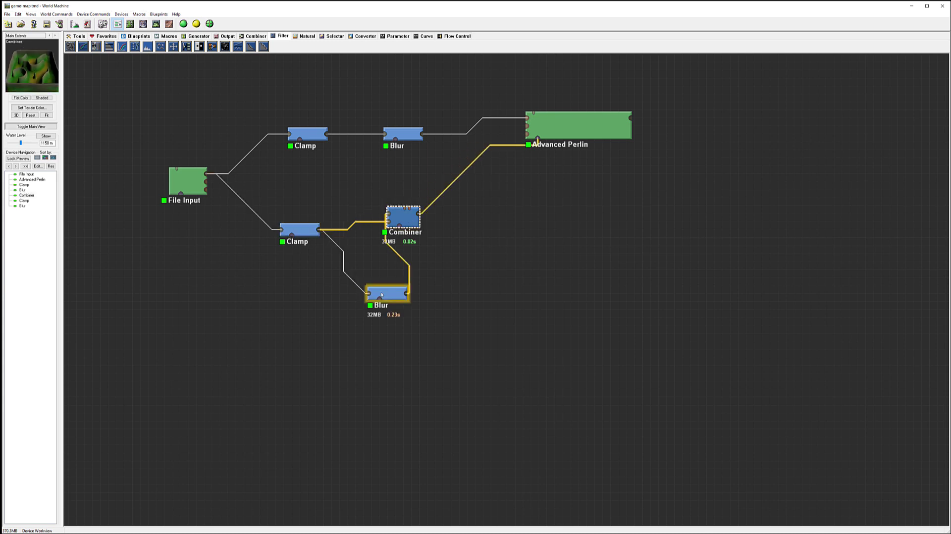
{"action": "left_click_drag", "start_coordinate": [382, 295], "coordinate": [381, 279]}
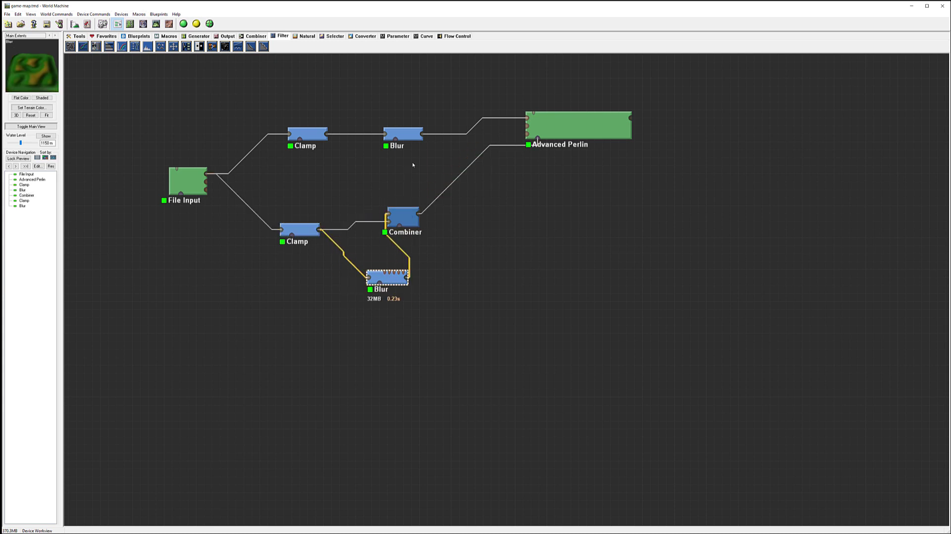
Shift the upper Blur and upper Clamp nodes left so they sit closer together
{"action": "left_click", "coordinate": [305, 133]}
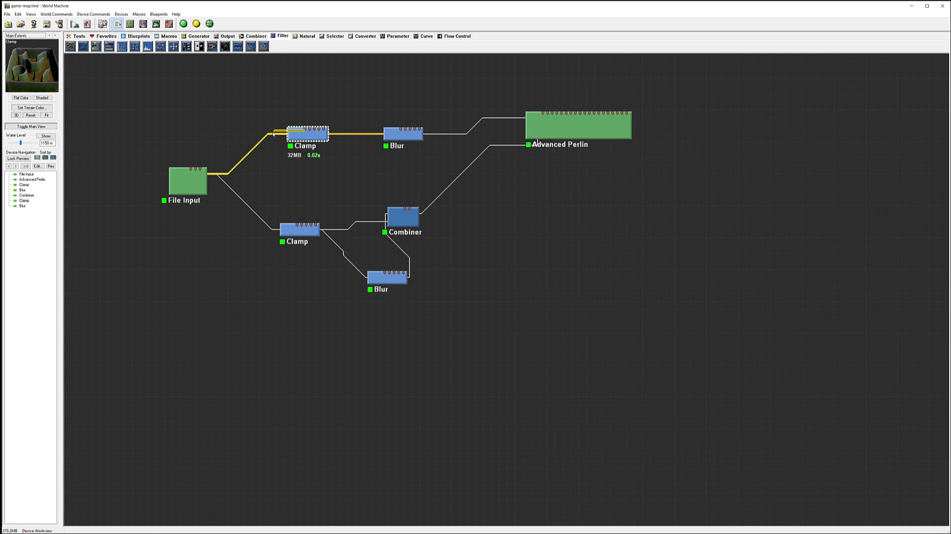
{"action": "left_click_drag", "start_coordinate": [409, 134], "coordinate": [378, 136]}
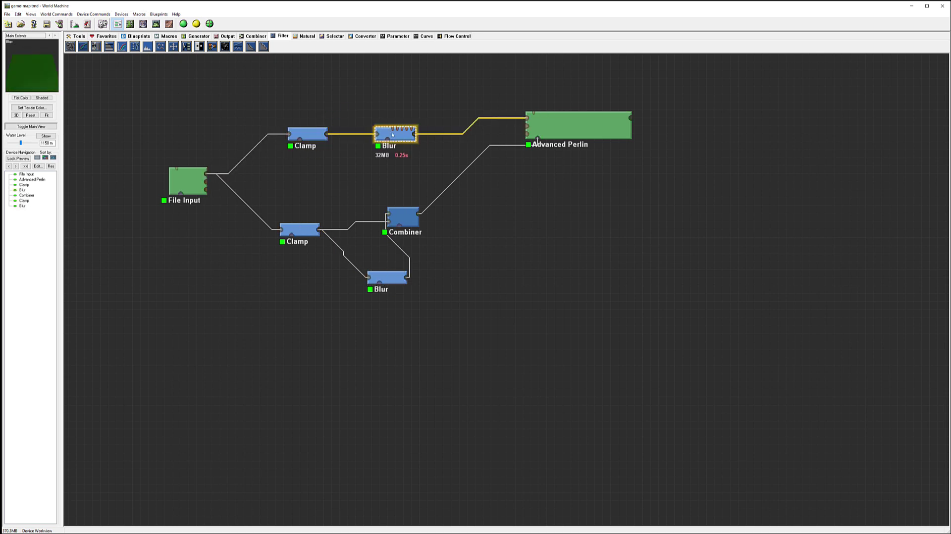
{"action": "left_click_drag", "start_coordinate": [313, 137], "coordinate": [305, 137]}
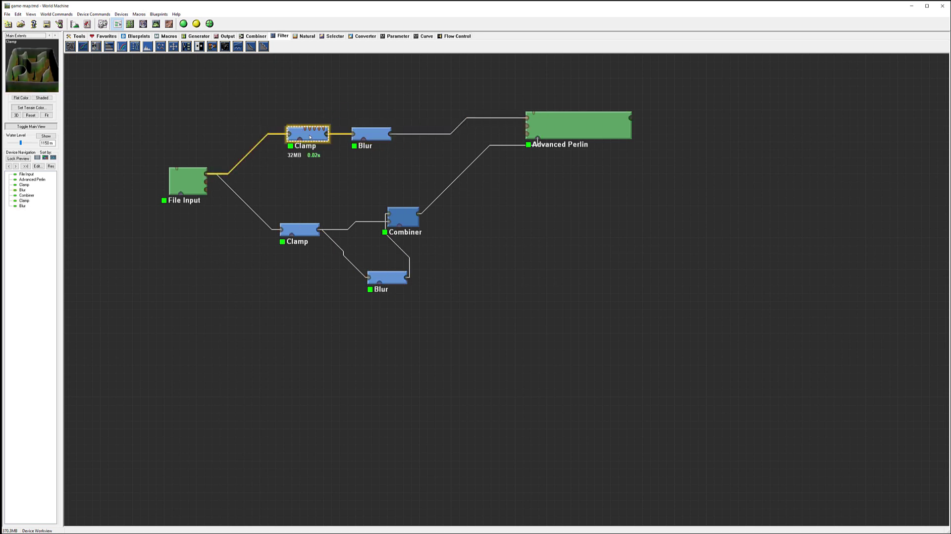
{"action": "left_click", "coordinate": [375, 135]}
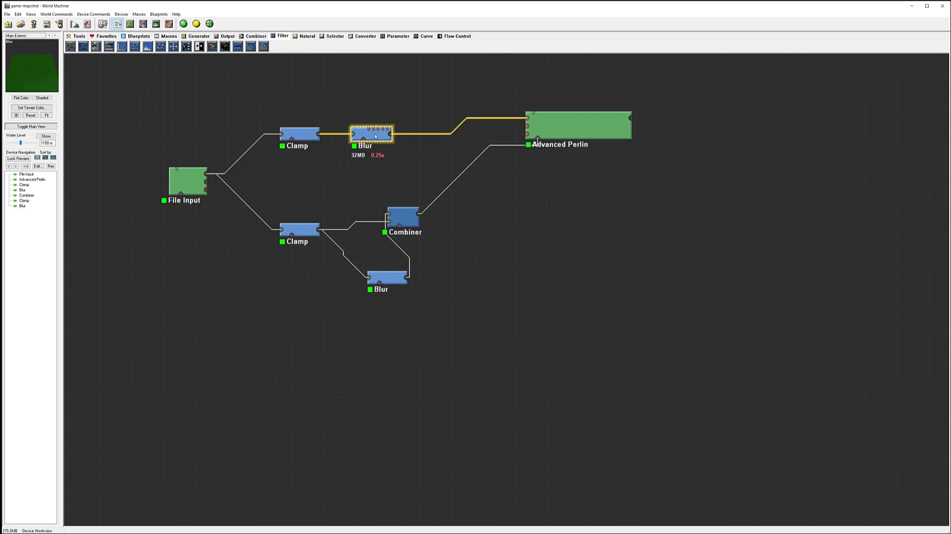
Reduce the upper Blur device's radius and confirm it
{"action": "double_click", "coordinate": [376, 136]}
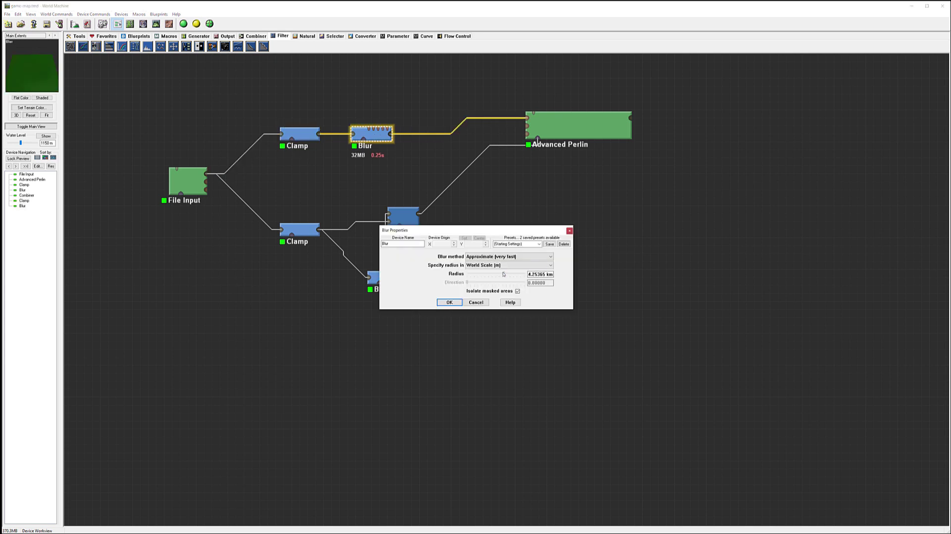
{"action": "left_click_drag", "start_coordinate": [504, 272], "coordinate": [495, 274]}
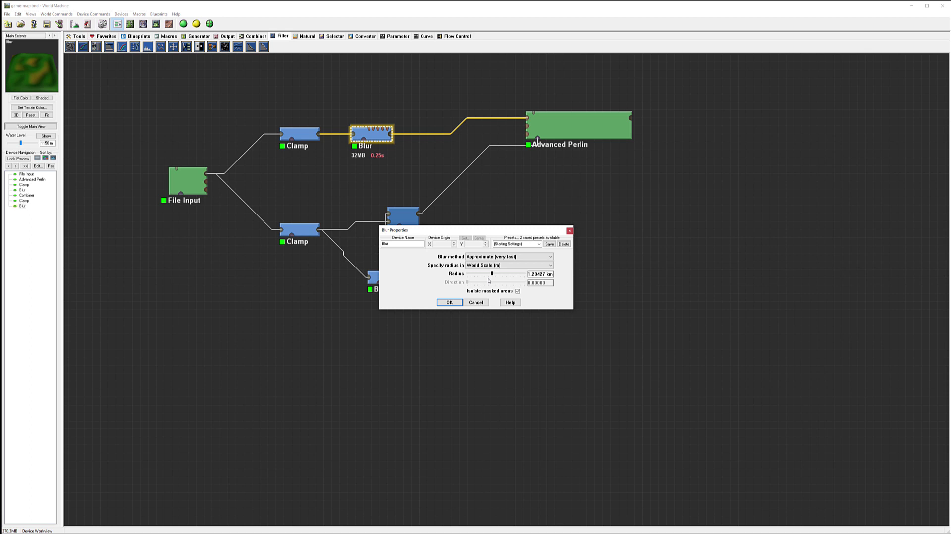
{"action": "key", "text": "Return"}
Pull Advanced Perlin and Combiner inward and tuck the lower Blur under Clamp
{"action": "left_click", "coordinate": [577, 133]}
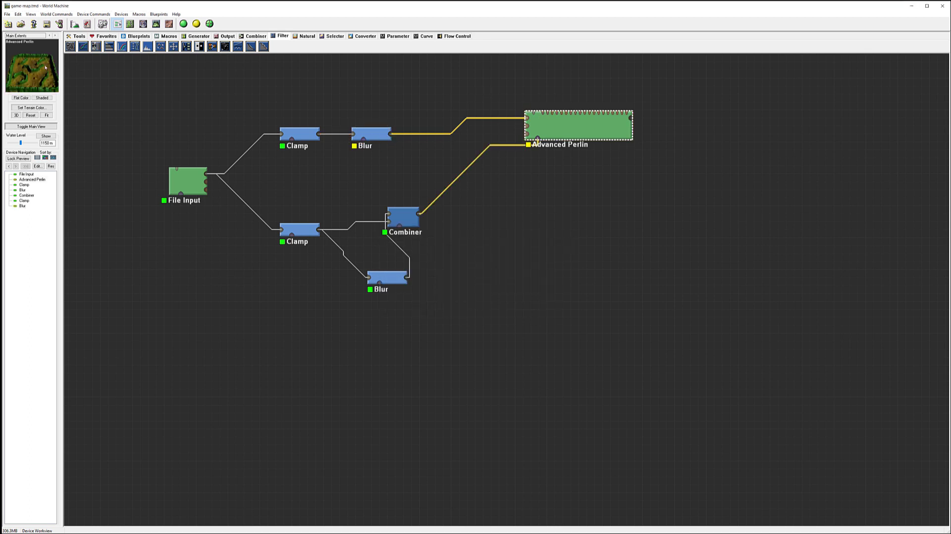
{"action": "left_click_drag", "start_coordinate": [575, 126], "coordinate": [559, 166]}
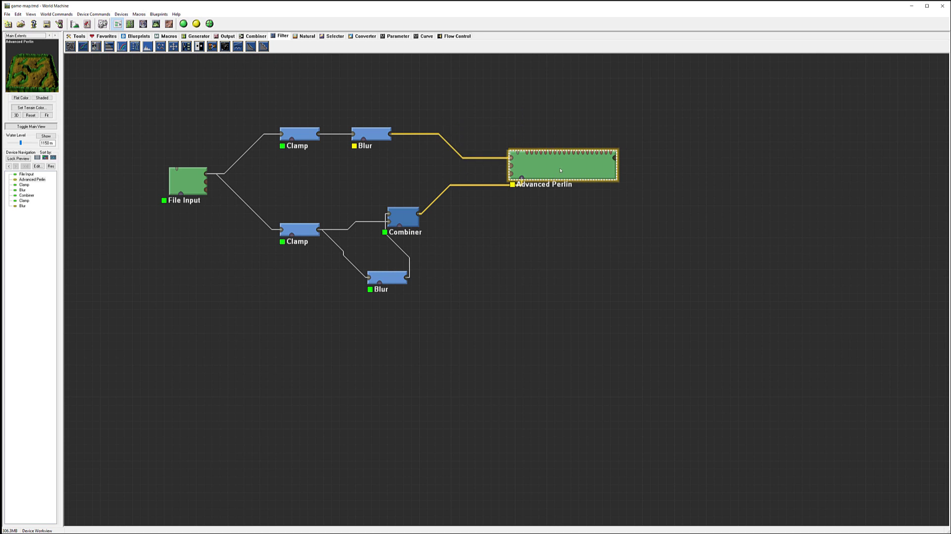
{"action": "left_click_drag", "start_coordinate": [403, 219], "coordinate": [380, 210]}
{"action": "left_click", "coordinate": [367, 278]}
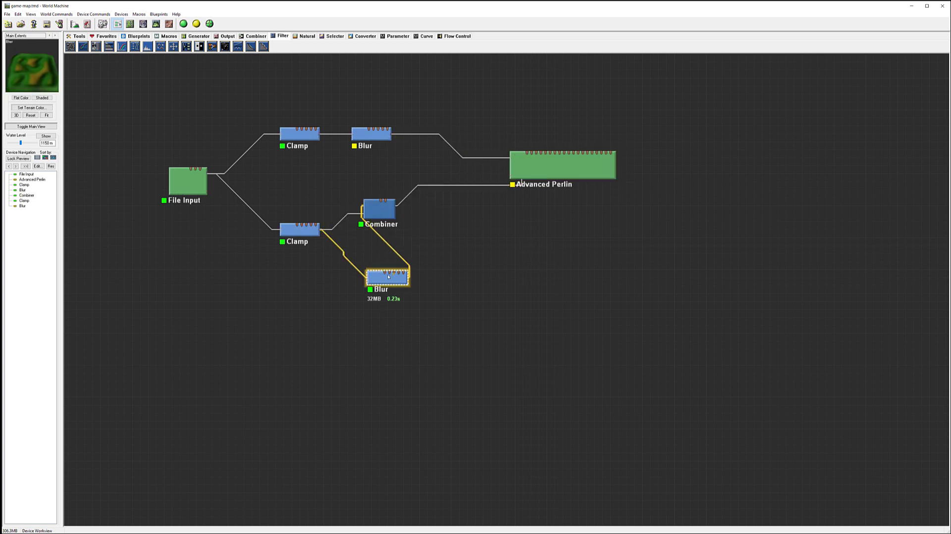
{"action": "left_click_drag", "start_coordinate": [363, 280], "coordinate": [332, 281]}
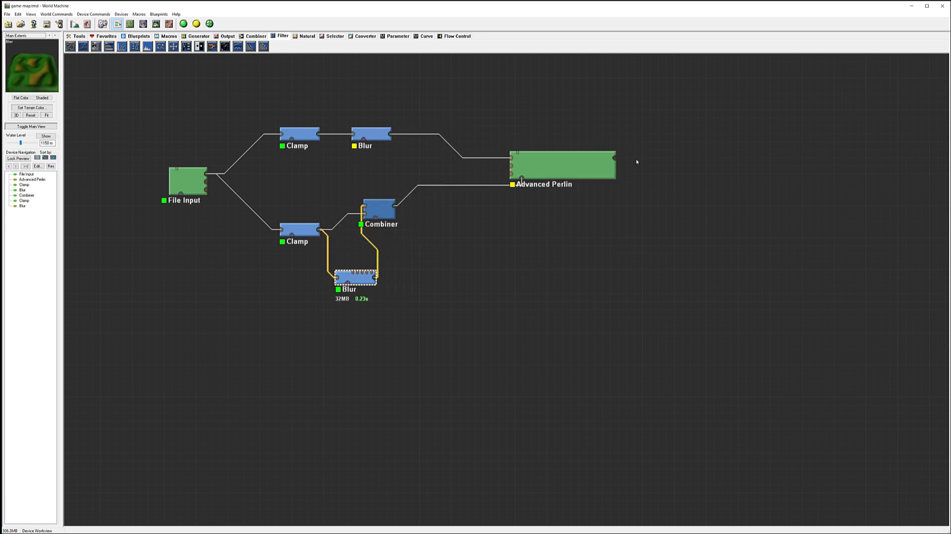
{"action": "left_click_drag", "start_coordinate": [581, 163], "coordinate": [548, 177]}
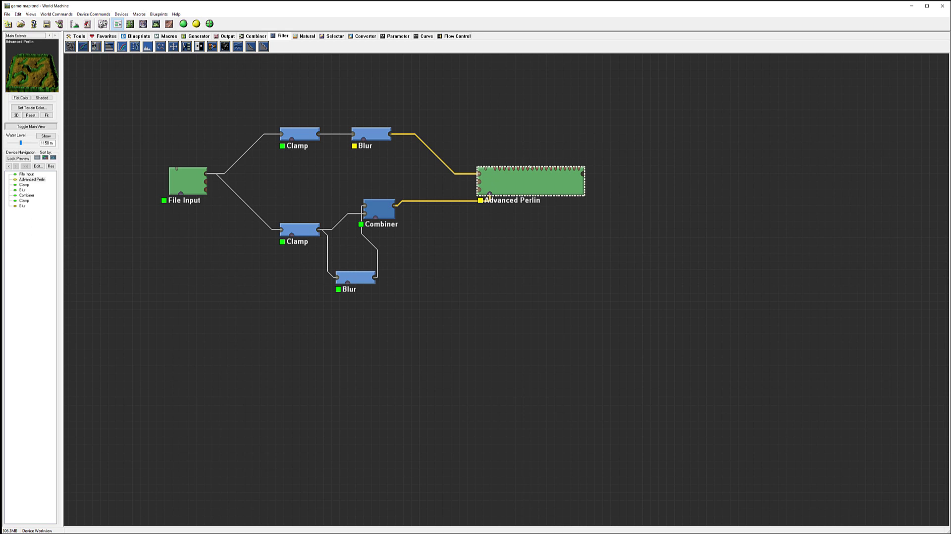
Add an Erosion device fed by Advanced Perlin and show its 3D input-versus-output comparison
{"action": "left_click", "coordinate": [305, 38]}
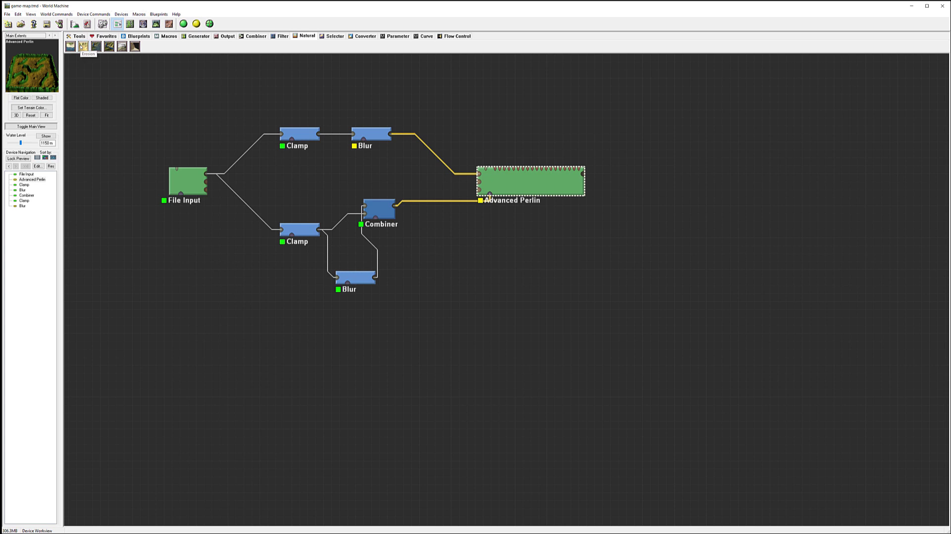
{"action": "left_click_drag", "start_coordinate": [84, 46], "coordinate": [664, 169]}
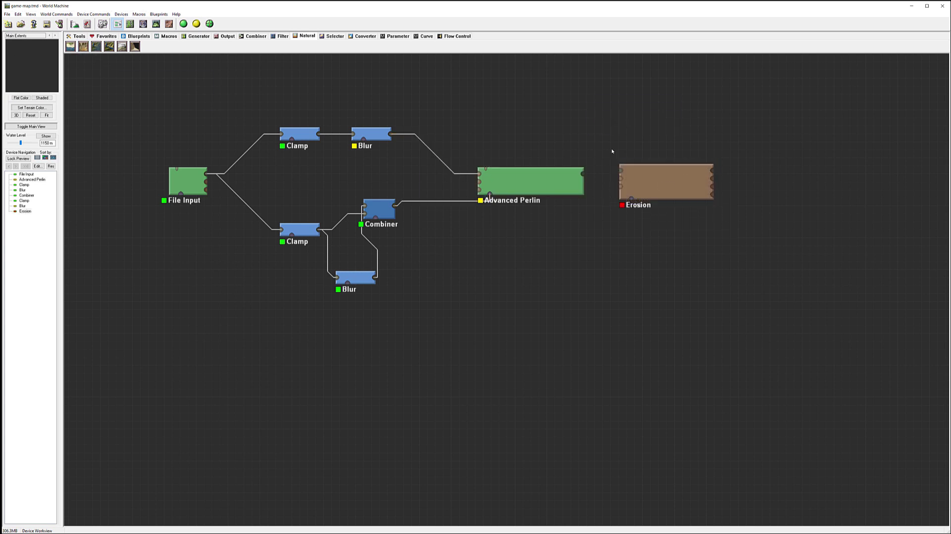
{"action": "left_click_drag", "start_coordinate": [584, 173], "coordinate": [623, 170]}
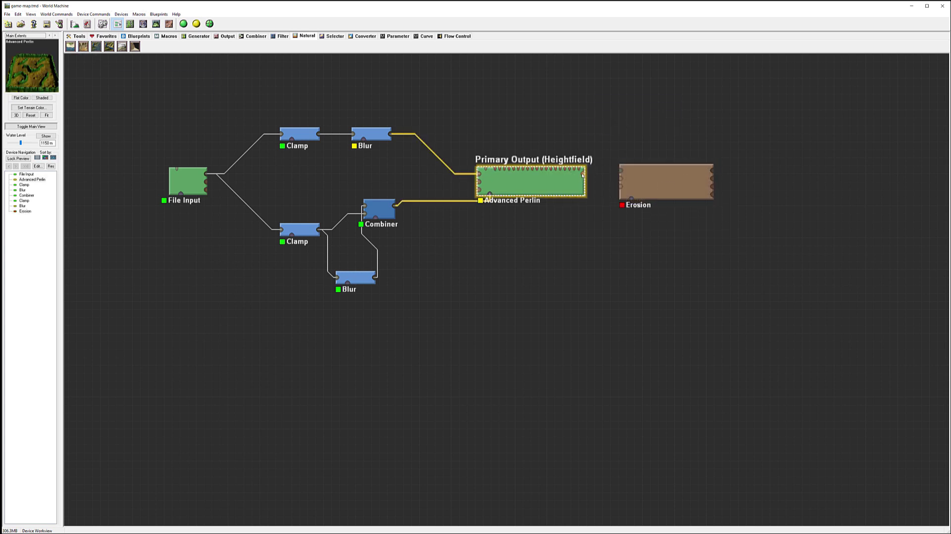
{"action": "left_click", "coordinate": [680, 184]}
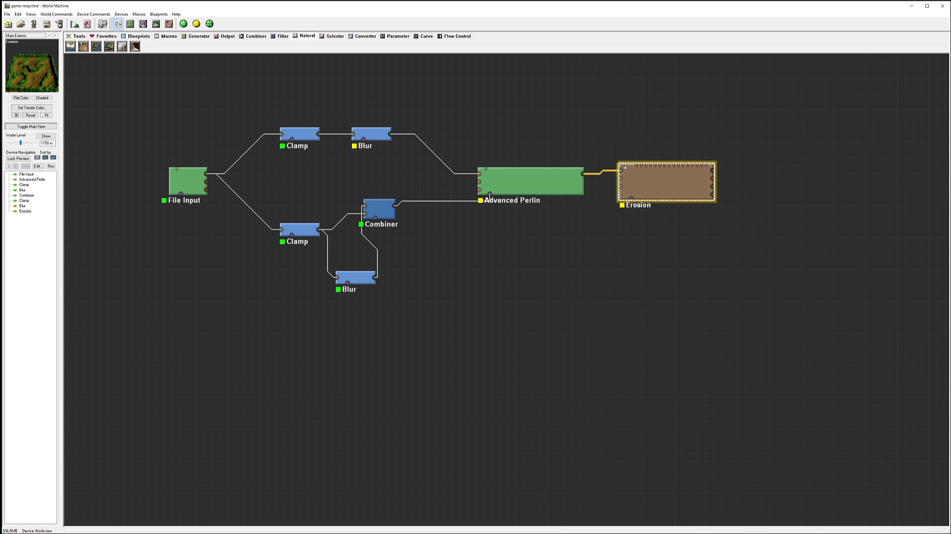
{"action": "left_click", "coordinate": [156, 23]}
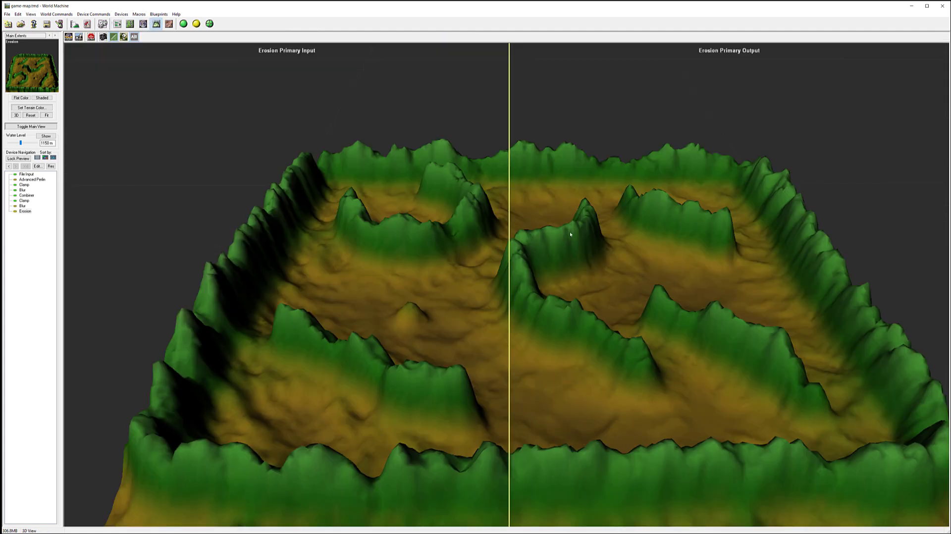
Switch the Erosion device's method to Channeled Erosion
{"action": "double_click", "coordinate": [25, 211]}
{"action": "mouse_move", "coordinate": [496, 201]}
{"action": "left_mouse_down"}
{"action": "mouse_move", "coordinate": [238, 84]}
{"action": "mouse_move", "coordinate": [235, 73]}
{"action": "left_mouse_up"}
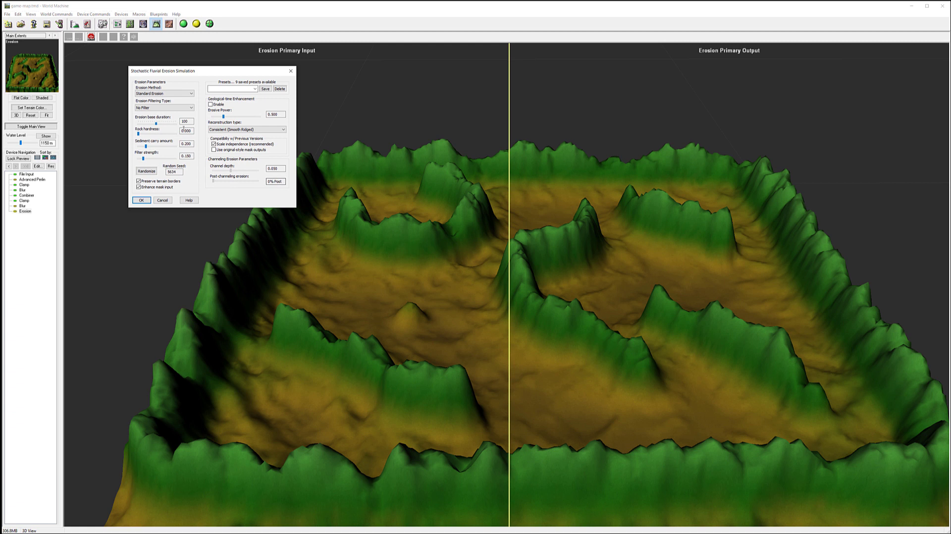
{"action": "left_click", "coordinate": [171, 93]}
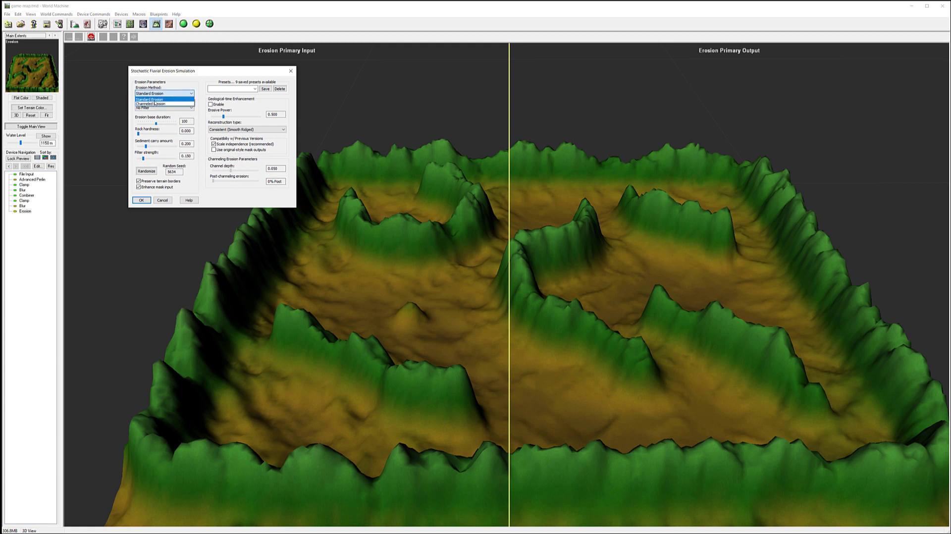
{"action": "left_click", "coordinate": [172, 102]}
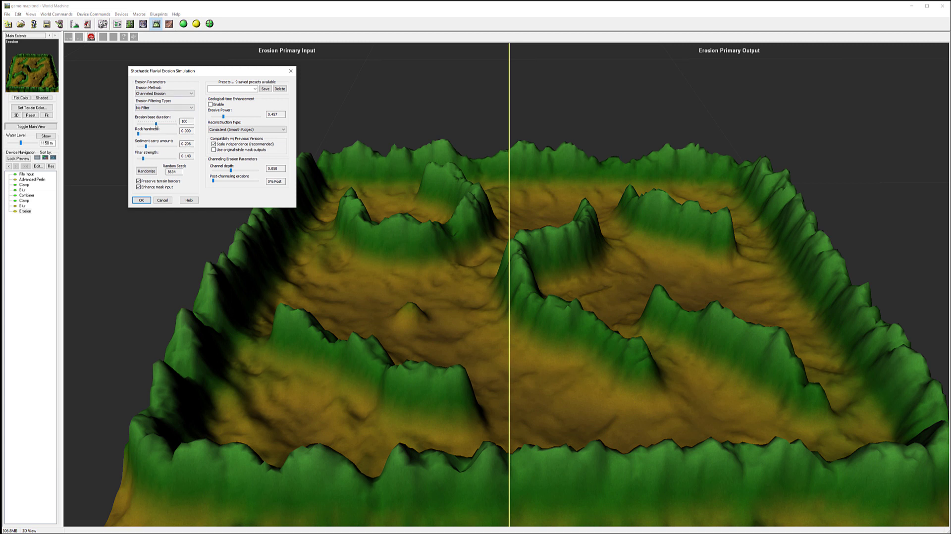
Raise rock hardness slightly, enable geological-time enhancement, and boost erosive power to about 0.73
{"action": "left_click_drag", "start_coordinate": [138, 134], "coordinate": [151, 147]}
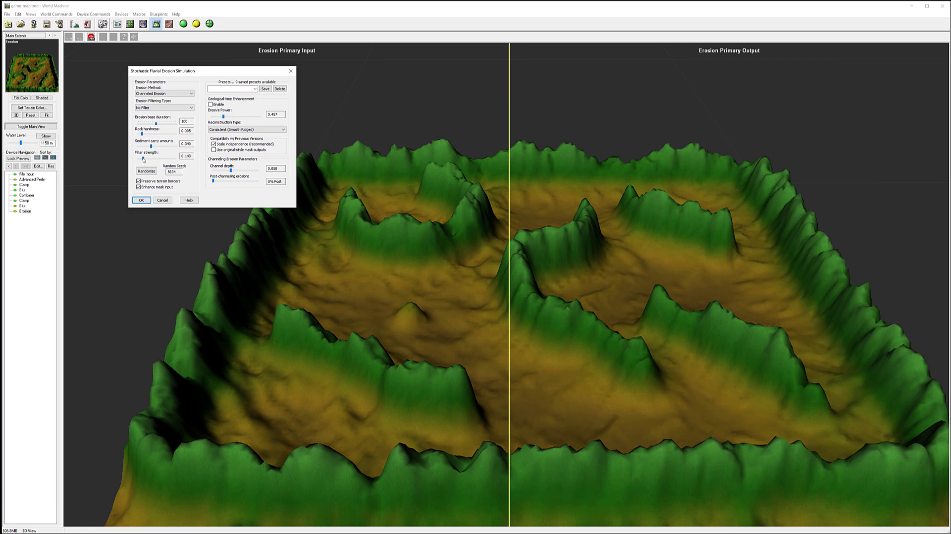
{"action": "left_click", "coordinate": [144, 158]}
{"action": "left_click", "coordinate": [215, 105]}
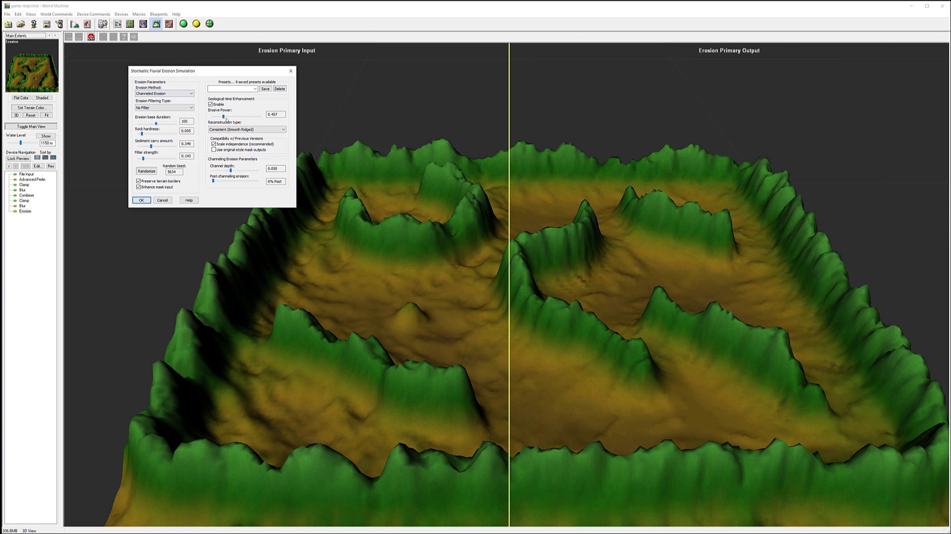
{"action": "left_click_drag", "start_coordinate": [224, 118], "coordinate": [230, 118]}
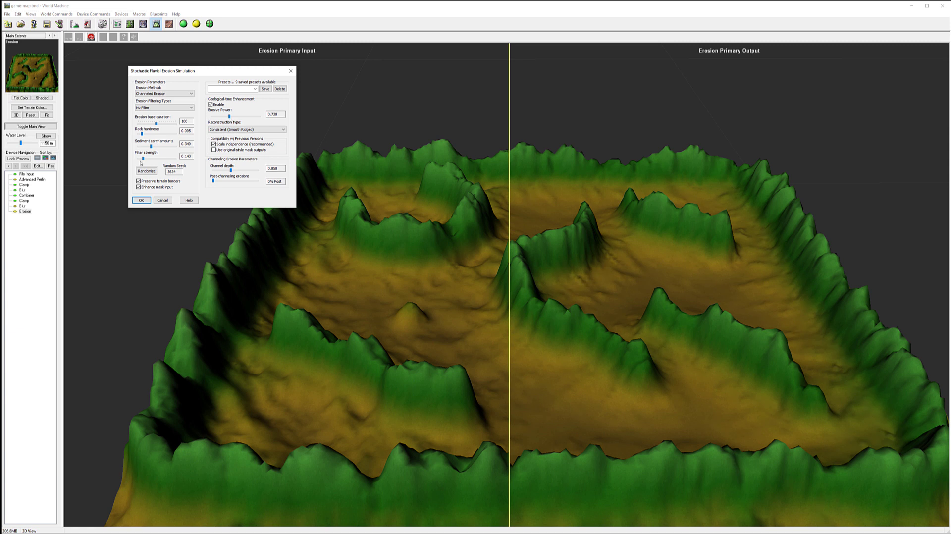
{"action": "left_click_drag", "start_coordinate": [142, 134], "coordinate": [144, 135]}
Accept the erosion settings and run a full 2049 × 2049 build to completion
{"action": "left_click", "coordinate": [141, 200]}
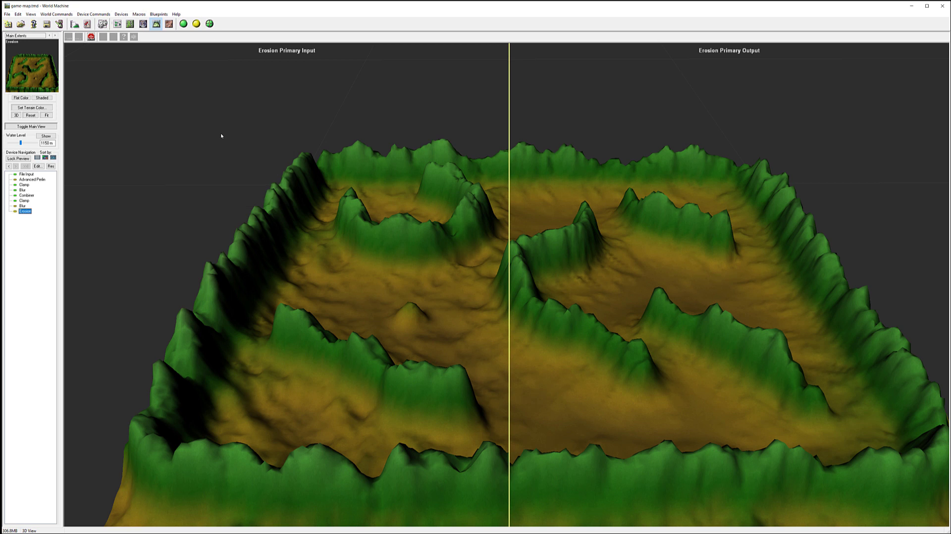
{"action": "left_click", "coordinate": [197, 23]}
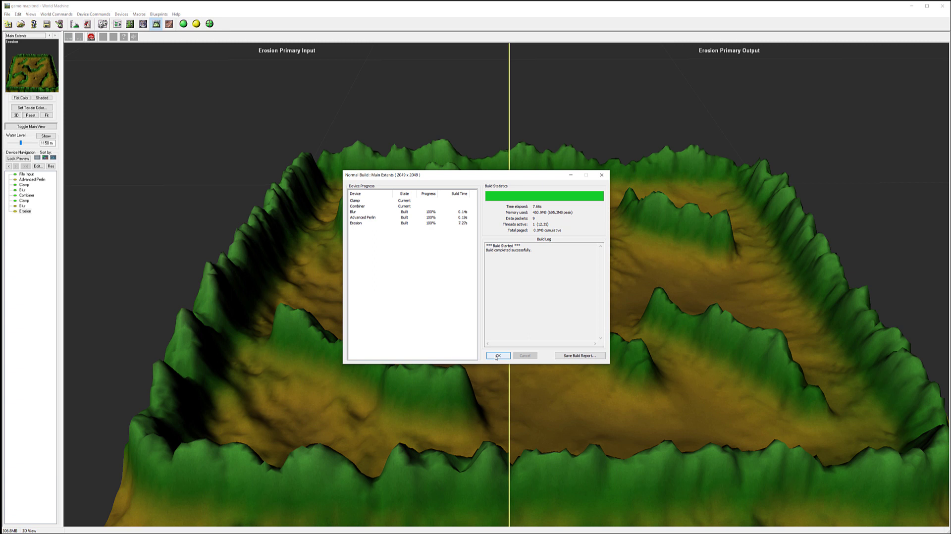
{"action": "left_click", "coordinate": [498, 355]}
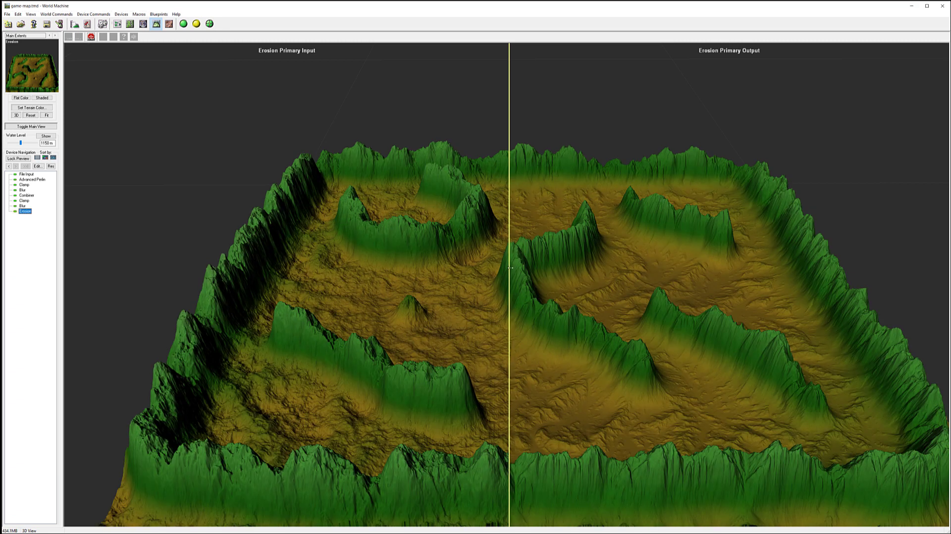
Sweep the before/after divider to leave mostly eroded output, then tilt to view walls sideways
{"action": "mouse_move", "coordinate": [511, 268]}
{"action": "left_mouse_down"}
{"action": "mouse_move", "coordinate": [265, 268]}
{"action": "mouse_move", "coordinate": [708, 268]}
{"action": "mouse_move", "coordinate": [818, 283]}
{"action": "left_mouse_up"}
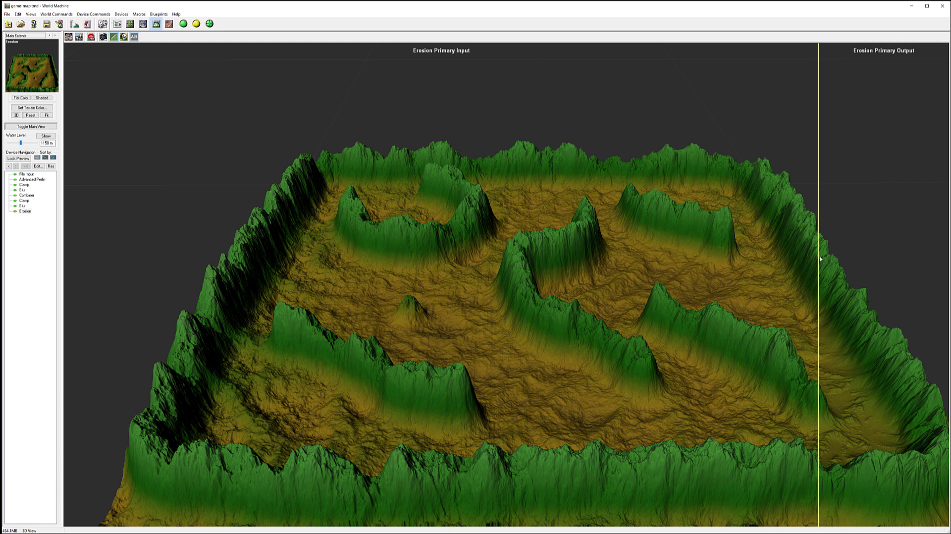
{"action": "left_click_drag", "start_coordinate": [818, 258], "coordinate": [387, 275]}
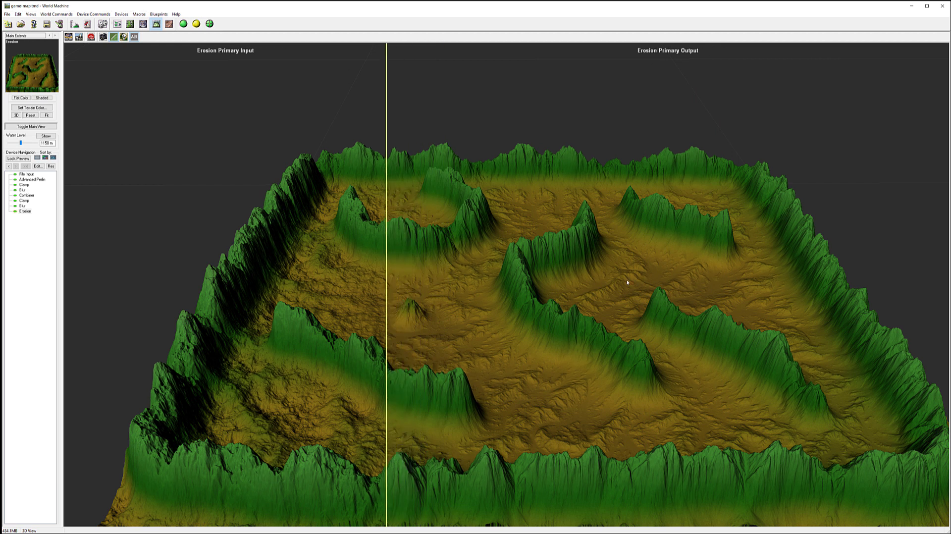
{"action": "left_click_drag", "start_coordinate": [377, 306], "coordinate": [182, 308]}
{"action": "mouse_move", "coordinate": [701, 386]}
{"action": "left_mouse_down"}
{"action": "mouse_move", "coordinate": [684, 365]}
{"action": "mouse_move", "coordinate": [548, 382]}
{"action": "mouse_move", "coordinate": [502, 323]}
{"action": "mouse_move", "coordinate": [421, 352]}
{"action": "mouse_move", "coordinate": [614, 311]}
{"action": "mouse_move", "coordinate": [590, 314]}
{"action": "left_mouse_up"}
Zoom in and out on the eroded valley floor in the 3D view
{"action": "scroll", "coordinate": [421, 352], "scroll_direction": "up", "scroll_amount": 3}
{"action": "scroll", "coordinate": [415, 355], "scroll_direction": "down", "scroll_amount": 2}
{"action": "scroll", "coordinate": [415, 357], "scroll_direction": "up", "scroll_amount": 2}
{"action": "scroll", "coordinate": [590, 314], "scroll_direction": "up", "scroll_amount": 2}
{"action": "scroll", "coordinate": [586, 313], "scroll_direction": "up", "scroll_amount": 3}
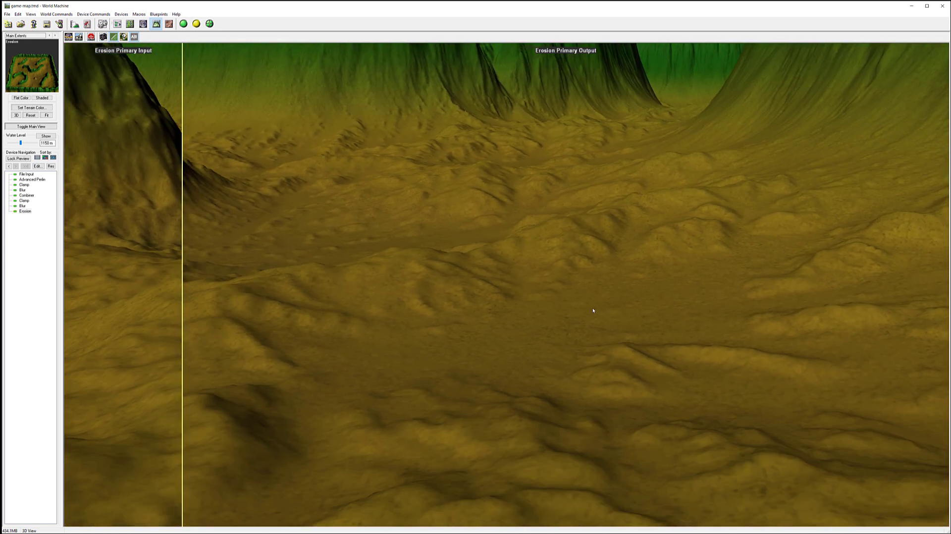
{"action": "scroll", "coordinate": [593, 310], "scroll_direction": "up", "scroll_amount": 3}
{"action": "scroll", "coordinate": [593, 311], "scroll_direction": "down", "scroll_amount": 3}
{"action": "scroll", "coordinate": [567, 318], "scroll_direction": "up", "scroll_amount": 3}
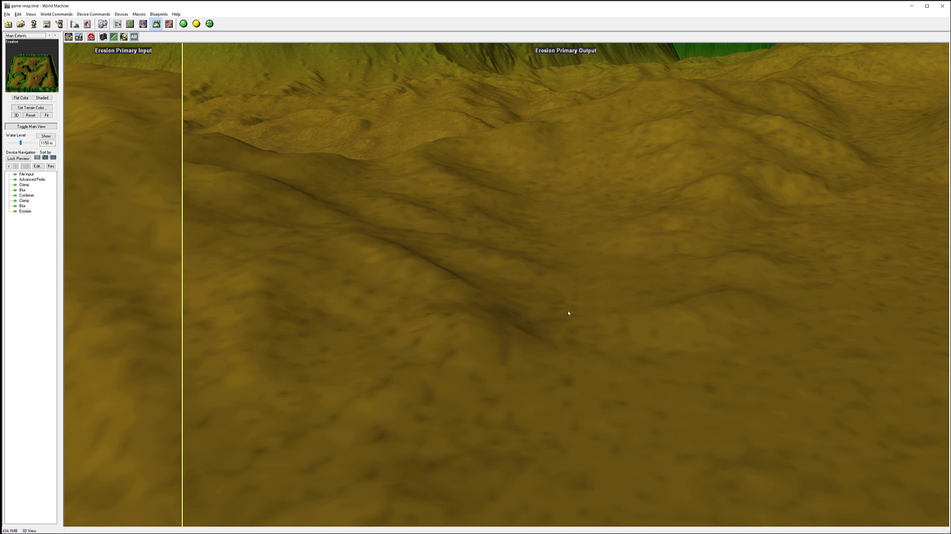
{"action": "scroll", "coordinate": [568, 312], "scroll_direction": "up", "scroll_amount": 3}
{"action": "scroll", "coordinate": [666, 233], "scroll_direction": "down", "scroll_amount": 3}
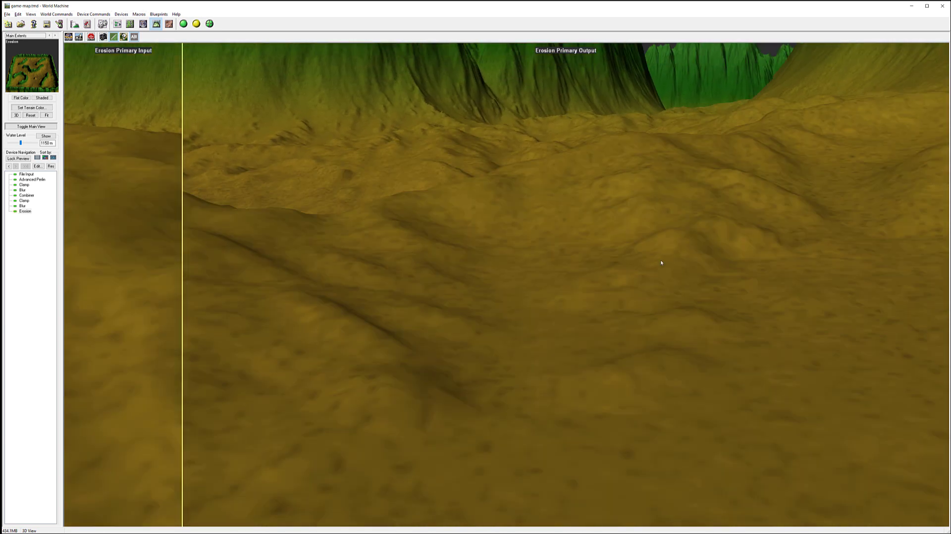
{"action": "scroll", "coordinate": [659, 255], "scroll_direction": "up", "scroll_amount": 2}
{"action": "scroll", "coordinate": [659, 260], "scroll_direction": "down", "scroll_amount": 2}
{"action": "scroll", "coordinate": [667, 264], "scroll_direction": "up", "scroll_amount": 2}
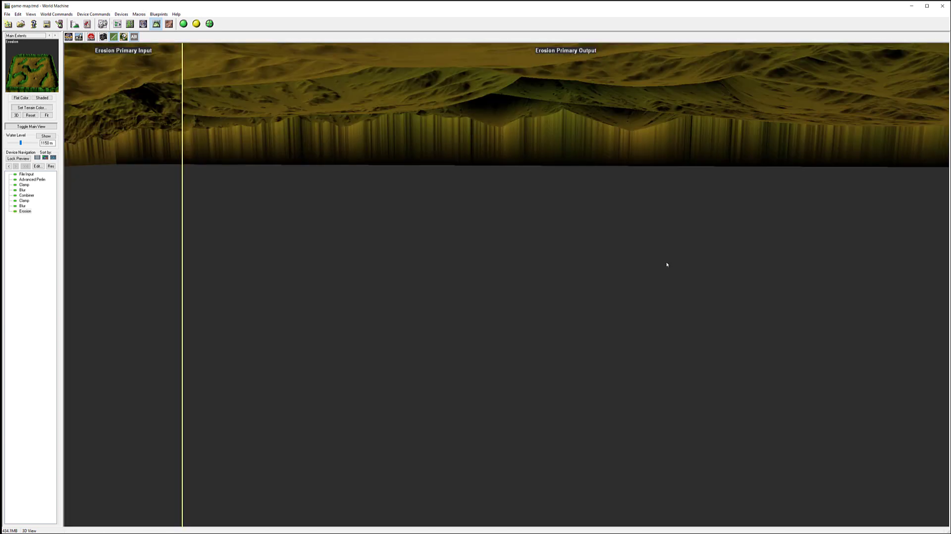
{"action": "scroll", "coordinate": [664, 265], "scroll_direction": "down", "scroll_amount": 2}
{"action": "scroll", "coordinate": [664, 271], "scroll_direction": "up", "scroll_amount": 2}
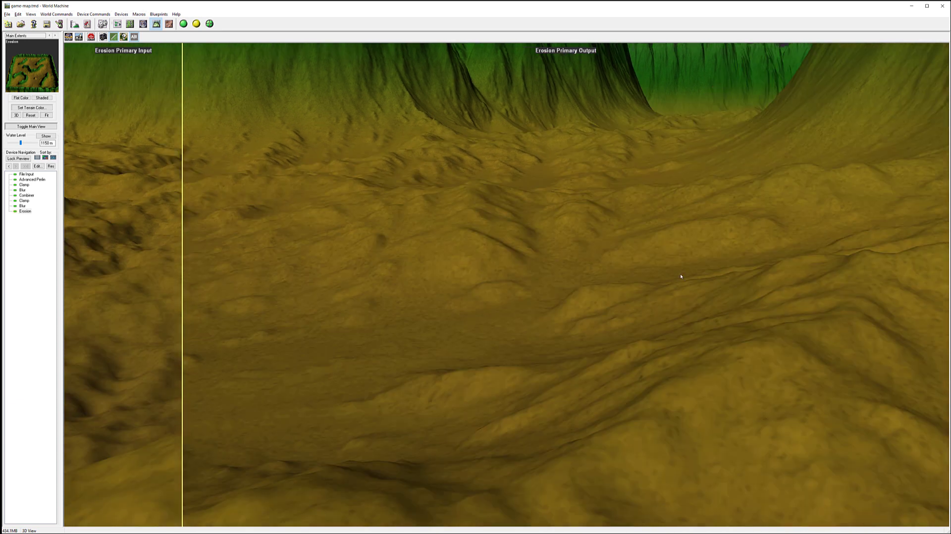
{"action": "scroll", "coordinate": [680, 274], "scroll_direction": "down", "scroll_amount": 2}
{"action": "scroll", "coordinate": [679, 273], "scroll_direction": "up", "scroll_amount": 2}
{"action": "scroll", "coordinate": [678, 271], "scroll_direction": "down", "scroll_amount": 2}
{"action": "scroll", "coordinate": [678, 271], "scroll_direction": "down", "scroll_amount": 2}
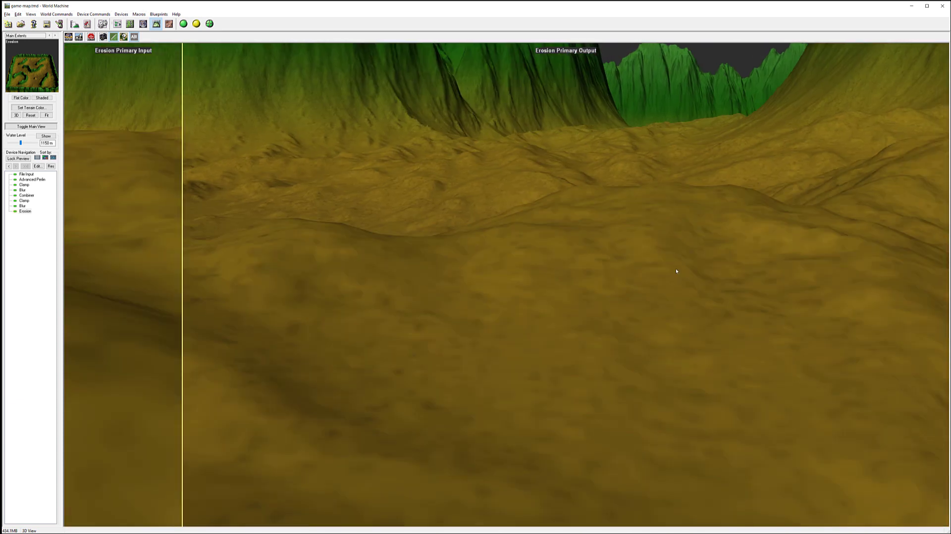
{"action": "scroll", "coordinate": [675, 271], "scroll_direction": "up", "scroll_amount": 2}
{"action": "scroll", "coordinate": [673, 272], "scroll_direction": "down", "scroll_amount": 2}
{"action": "scroll", "coordinate": [673, 272], "scroll_direction": "up", "scroll_amount": 2}
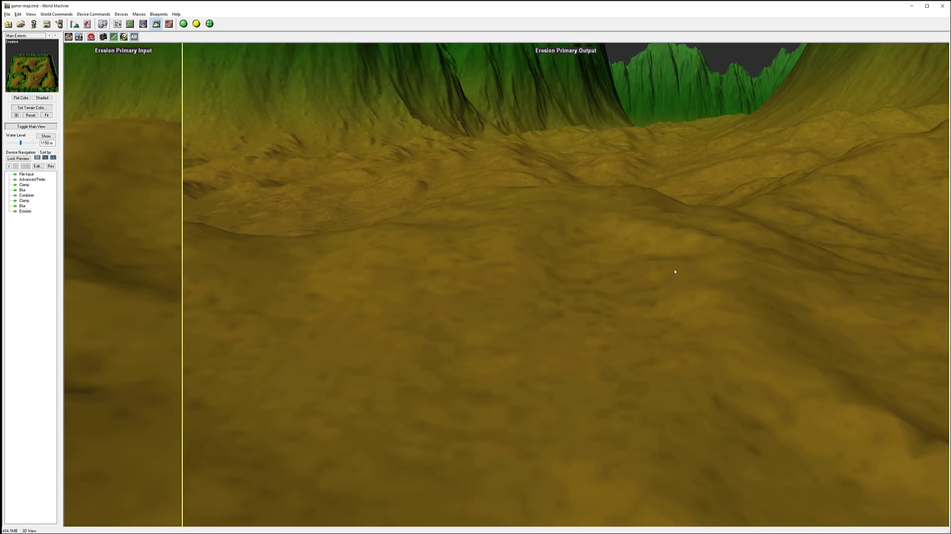
{"action": "scroll", "coordinate": [677, 271], "scroll_direction": "up", "scroll_amount": 2}
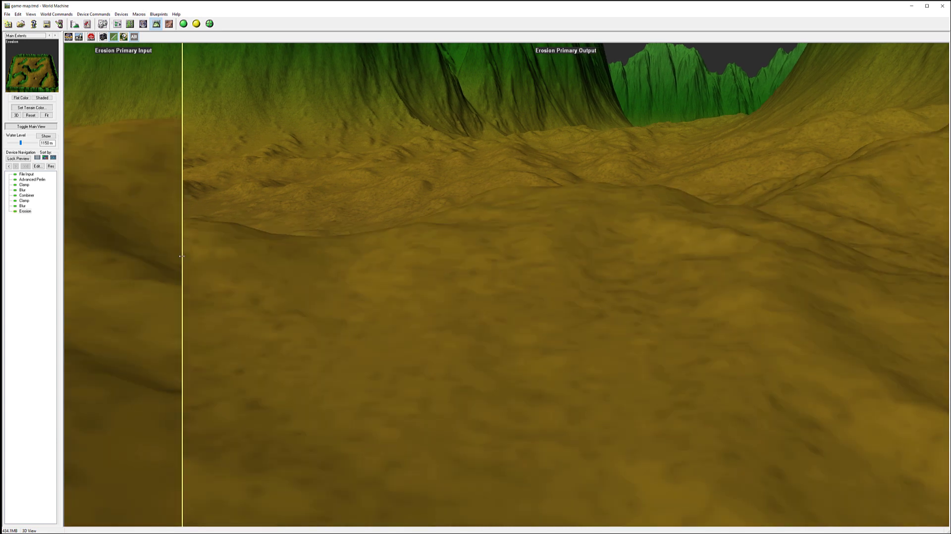
Shift the split divider so the eroded output fills nearly the whole comparison
{"action": "left_click_drag", "start_coordinate": [182, 256], "coordinate": [79, 254]}
{"action": "scroll", "coordinate": [621, 261], "scroll_direction": "down", "scroll_amount": 2}
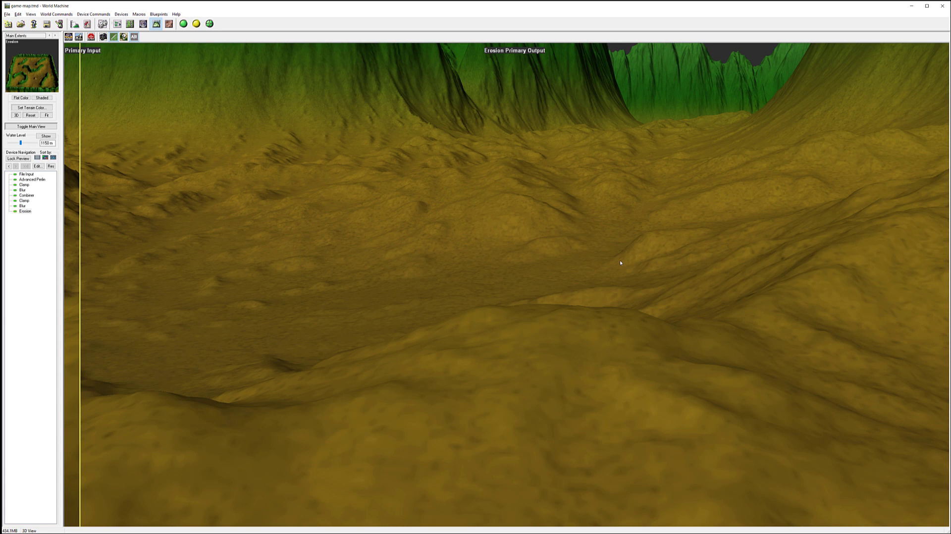
{"action": "scroll", "coordinate": [623, 260], "scroll_direction": "down", "scroll_amount": 2}
{"action": "scroll", "coordinate": [627, 260], "scroll_direction": "down", "scroll_amount": 2}
{"action": "scroll", "coordinate": [632, 260], "scroll_direction": "down", "scroll_amount": 2}
{"action": "scroll", "coordinate": [632, 261], "scroll_direction": "down", "scroll_amount": 2}
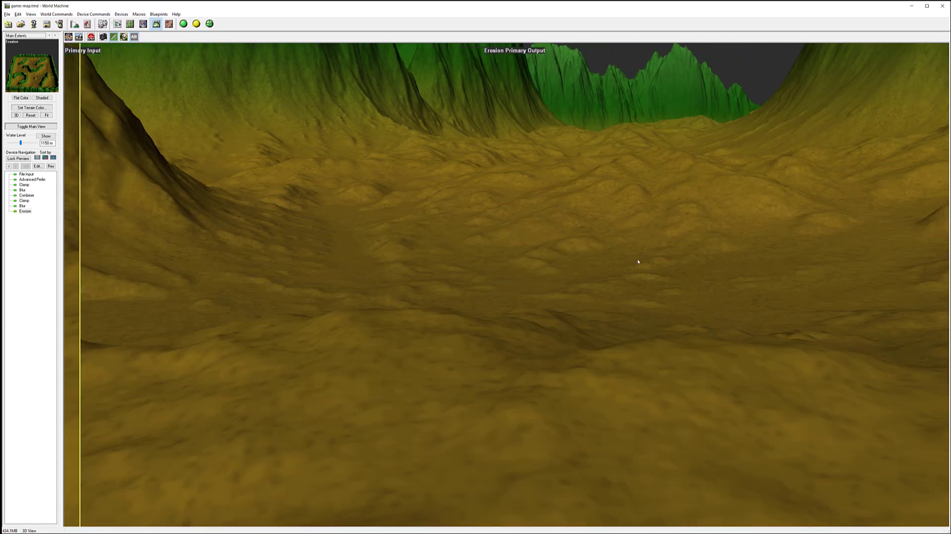
{"action": "scroll", "coordinate": [625, 261], "scroll_direction": "up", "scroll_amount": 3}
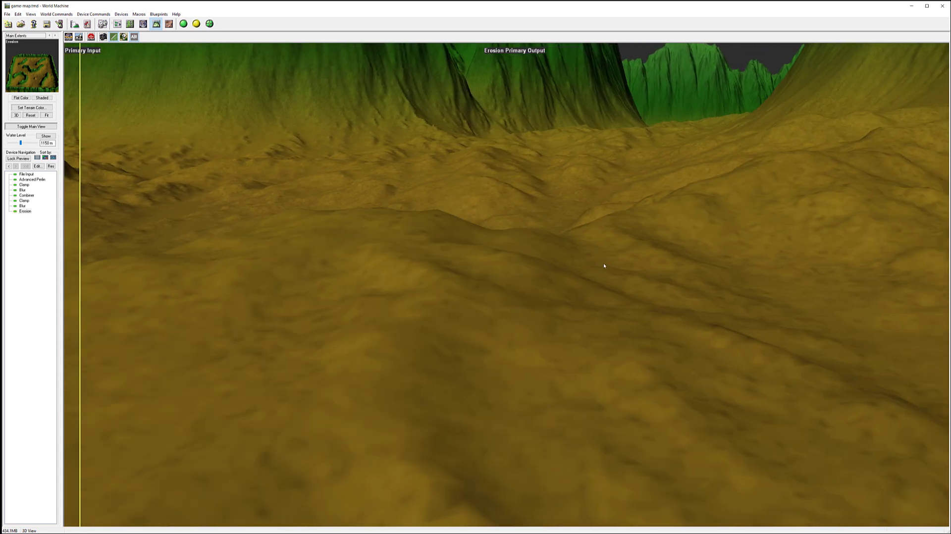
{"action": "scroll", "coordinate": [603, 265], "scroll_direction": "down", "scroll_amount": 3}
{"action": "scroll", "coordinate": [603, 266], "scroll_direction": "up", "scroll_amount": 3}
Tilt the 3D view to an oblique horizon look and split the comparison evenly
{"action": "scroll", "coordinate": [603, 266], "scroll_direction": "up", "scroll_amount": 2}
{"action": "left_click_drag", "start_coordinate": [602, 266], "coordinate": [716, 314]}
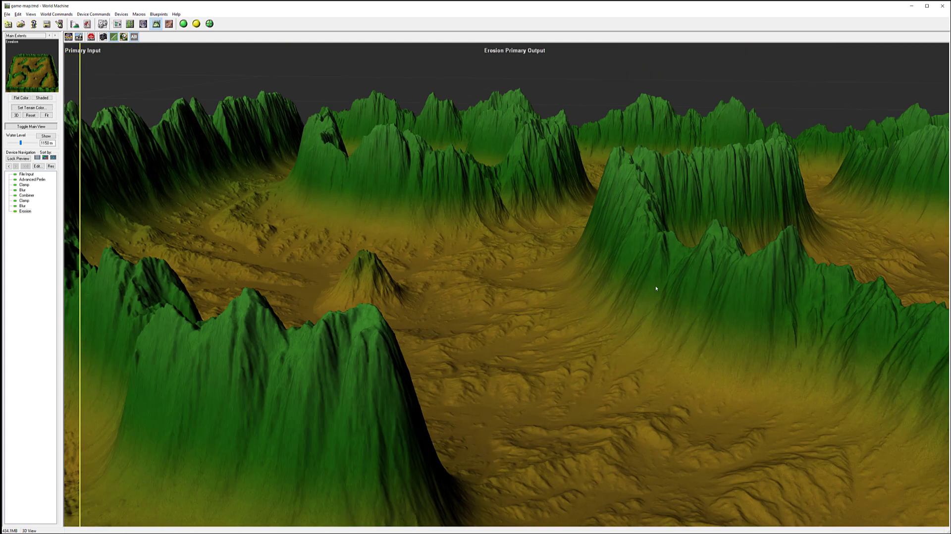
{"action": "scroll", "coordinate": [716, 314], "scroll_direction": "down", "scroll_amount": 2}
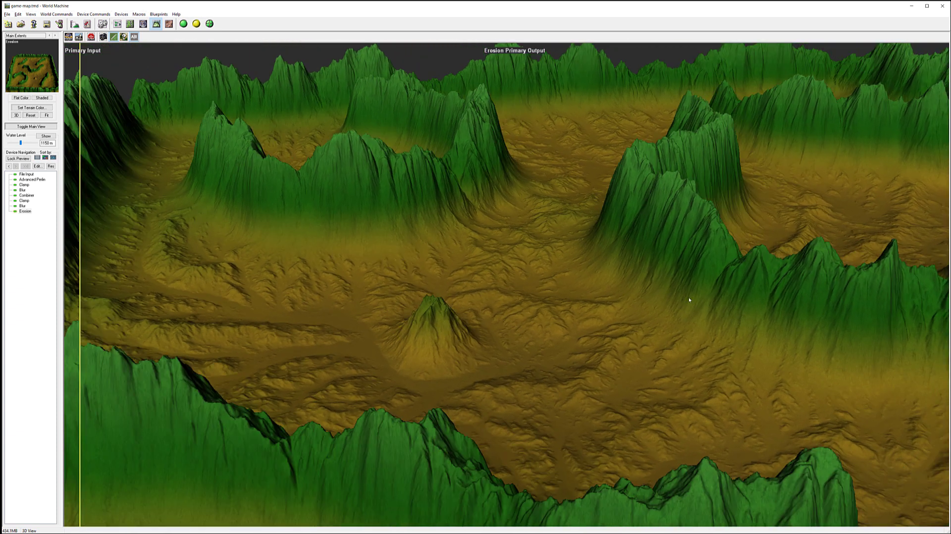
{"action": "scroll", "coordinate": [689, 297], "scroll_direction": "up", "scroll_amount": 1}
{"action": "scroll", "coordinate": [531, 299], "scroll_direction": "up", "scroll_amount": 1}
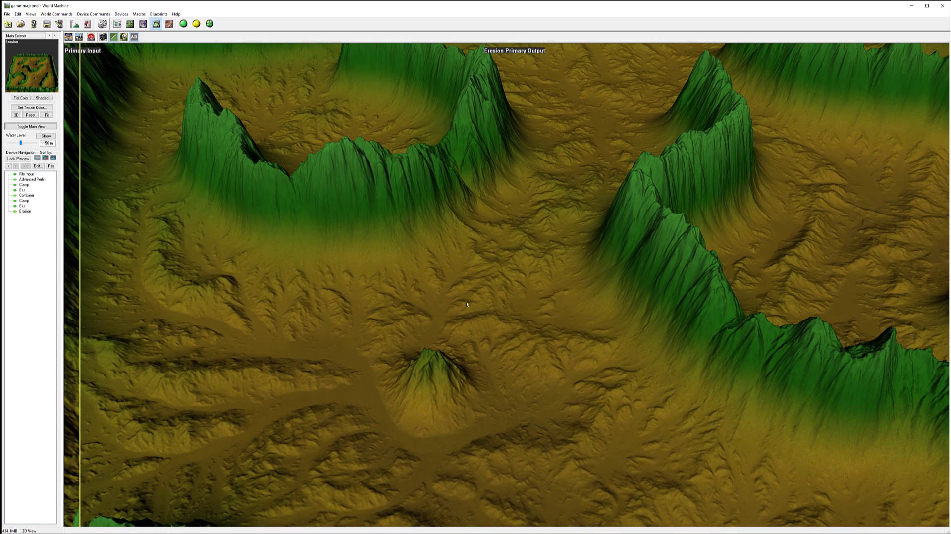
{"action": "mouse_move", "coordinate": [467, 304]}
{"action": "left_mouse_down"}
{"action": "mouse_move", "coordinate": [547, 292]}
{"action": "mouse_move", "coordinate": [626, 335]}
{"action": "mouse_move", "coordinate": [602, 332]}
{"action": "mouse_move", "coordinate": [567, 313]}
{"action": "mouse_move", "coordinate": [671, 342]}
{"action": "mouse_move", "coordinate": [741, 335]}
{"action": "mouse_move", "coordinate": [648, 321]}
{"action": "mouse_move", "coordinate": [654, 306]}
{"action": "mouse_move", "coordinate": [619, 290]}
{"action": "left_mouse_up"}
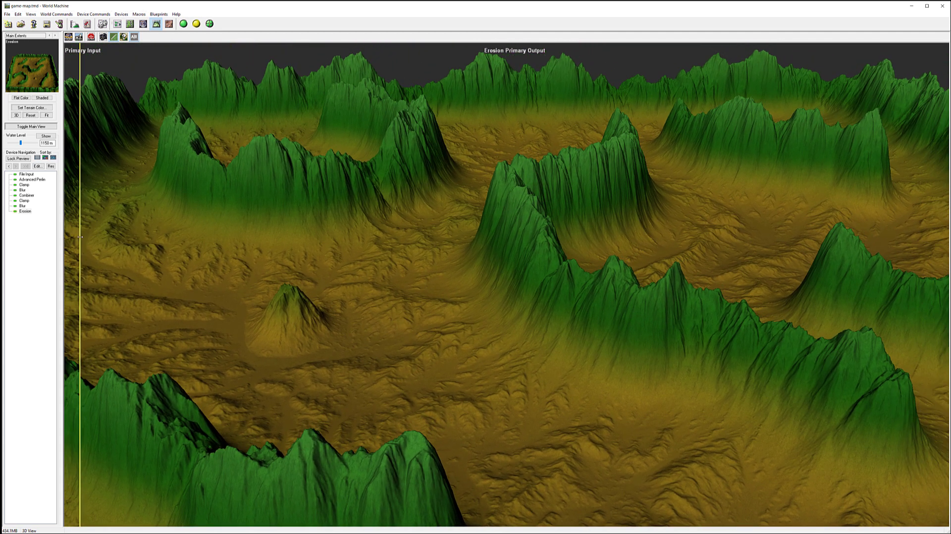
{"action": "left_click_drag", "start_coordinate": [80, 237], "coordinate": [500, 236]}
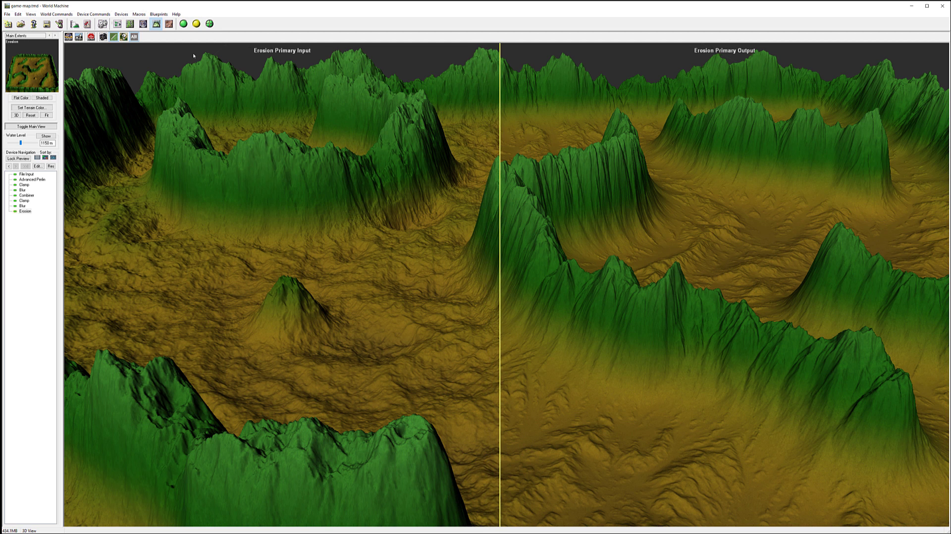
In the node graph, raise Advanced Perlin and Erosion into line, moving Erosion farther right
{"action": "left_click", "coordinate": [119, 25]}
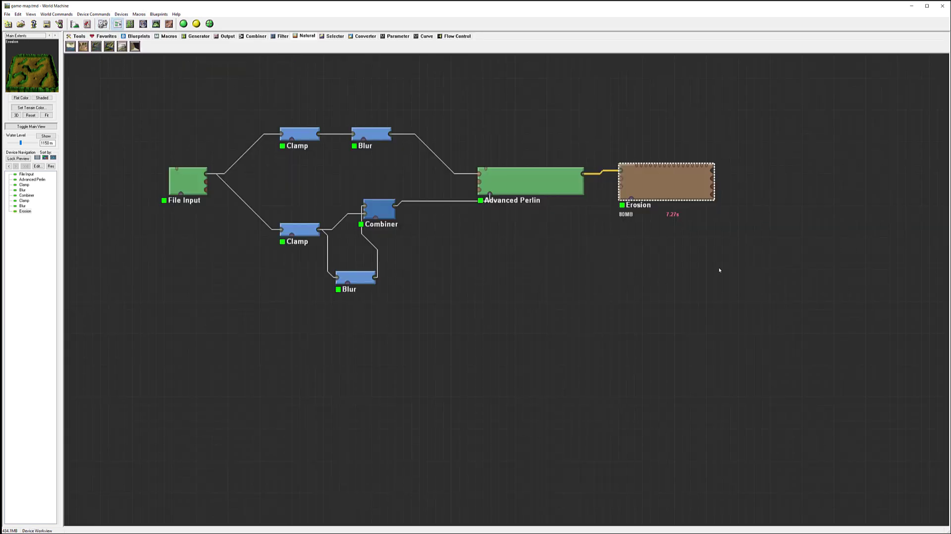
{"action": "right_click_drag", "start_coordinate": [702, 264], "coordinate": [641, 285]}
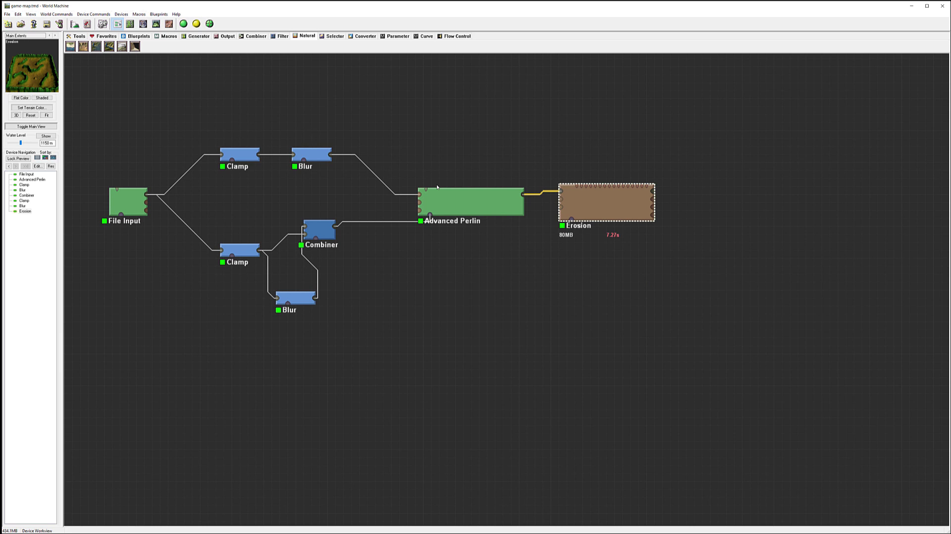
{"action": "left_click", "coordinate": [461, 198]}
{"action": "left_click_drag", "start_coordinate": [460, 198], "coordinate": [461, 174]}
{"action": "left_click_drag", "start_coordinate": [591, 204], "coordinate": [591, 172]}
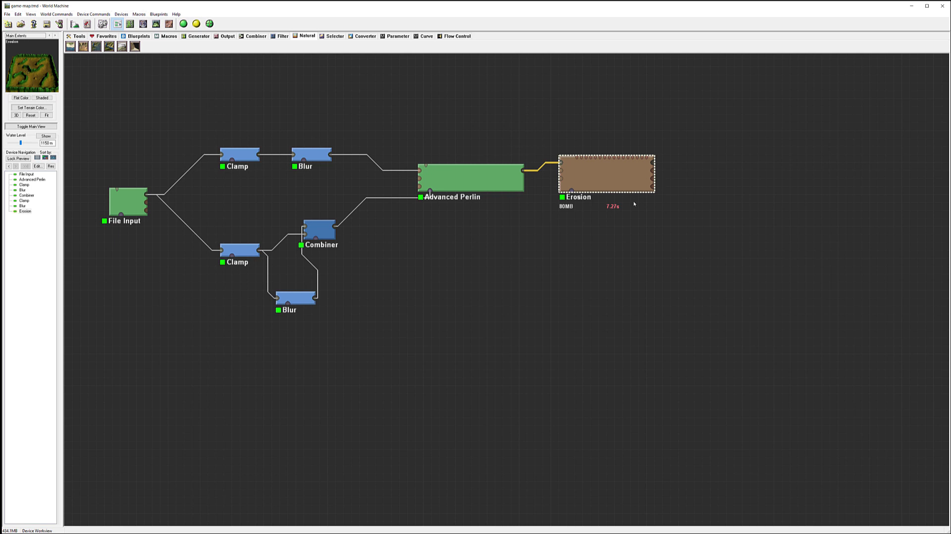
{"action": "left_click_drag", "start_coordinate": [611, 176], "coordinate": [707, 185]}
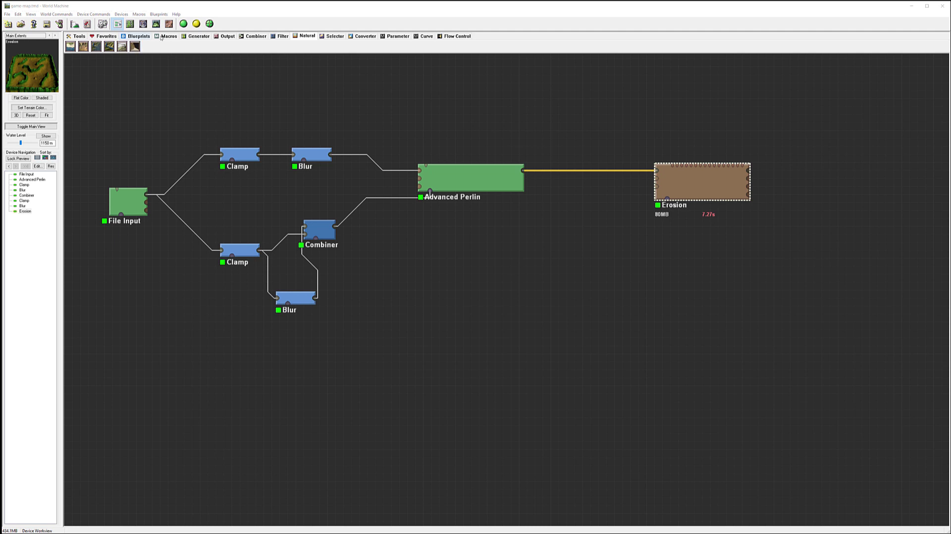
Place an Advanced Perlin below the chain, adjust feature scale, and lower middle elevation to ~176 m
{"action": "left_click", "coordinate": [197, 36]}
{"action": "left_click", "coordinate": [71, 46]}
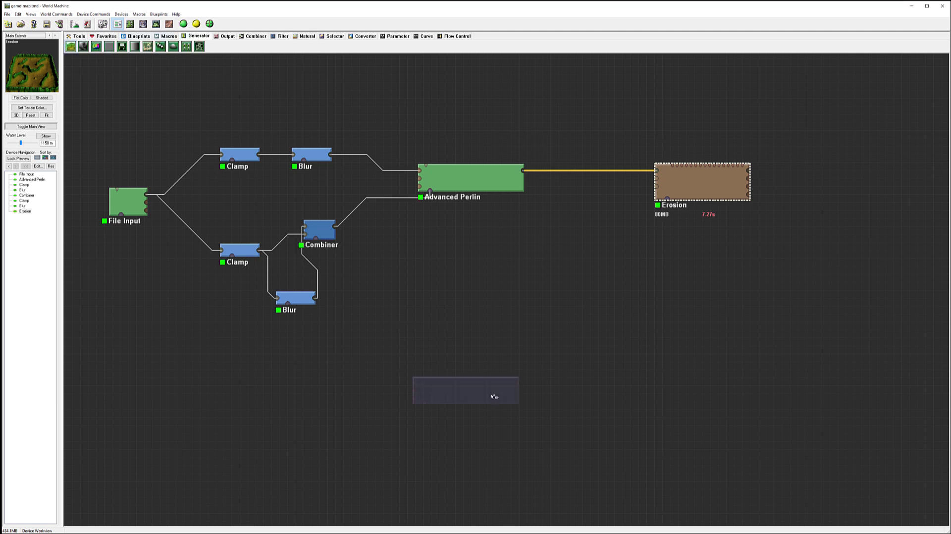
{"action": "left_click", "coordinate": [466, 258]}
{"action": "left_click", "coordinate": [459, 269]}
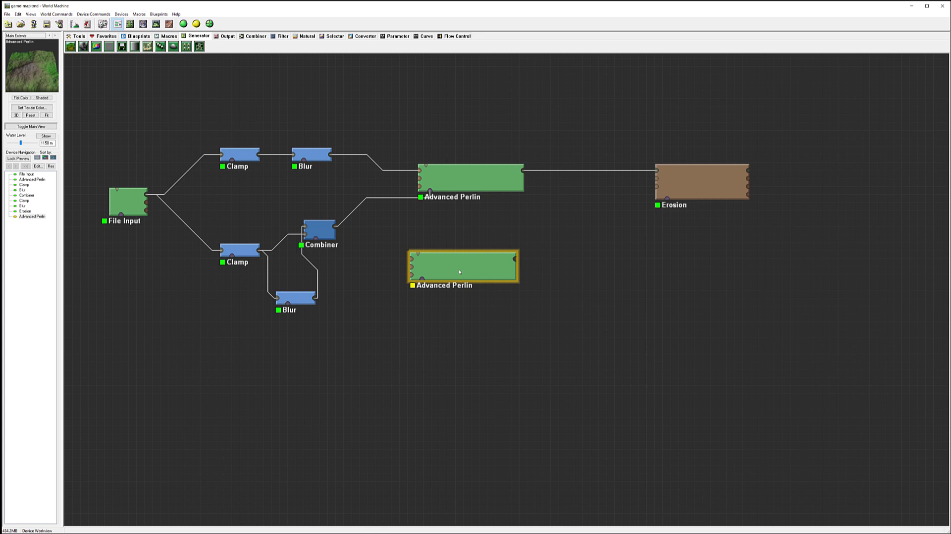
{"action": "double_click", "coordinate": [460, 273]}
{"action": "left_click_drag", "start_coordinate": [429, 215], "coordinate": [426, 214]}
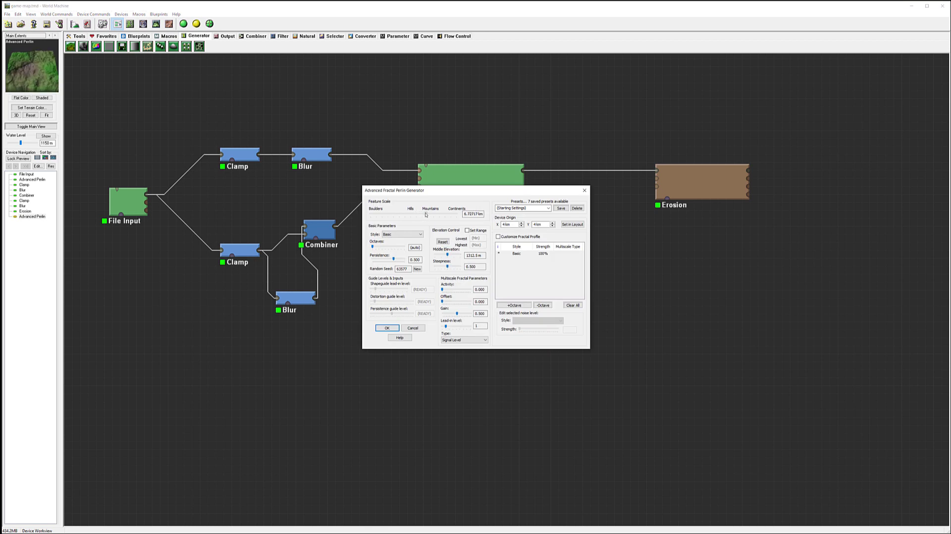
{"action": "left_click", "coordinate": [447, 256]}
{"action": "mouse_move", "coordinate": [446, 256]}
{"action": "left_mouse_down"}
{"action": "mouse_move", "coordinate": [436, 256]}
{"action": "mouse_move", "coordinate": [440, 267]}
{"action": "left_mouse_up"}
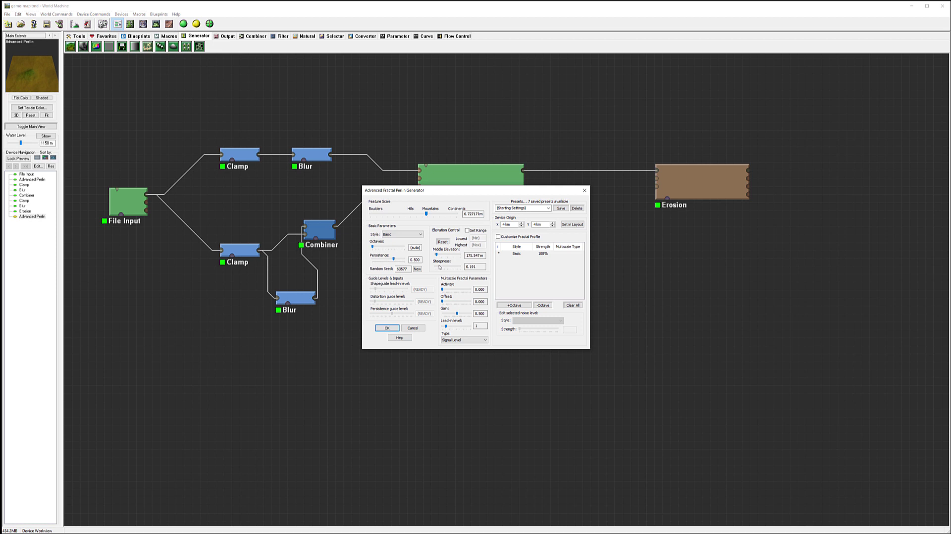
{"action": "left_click", "coordinate": [387, 328]}
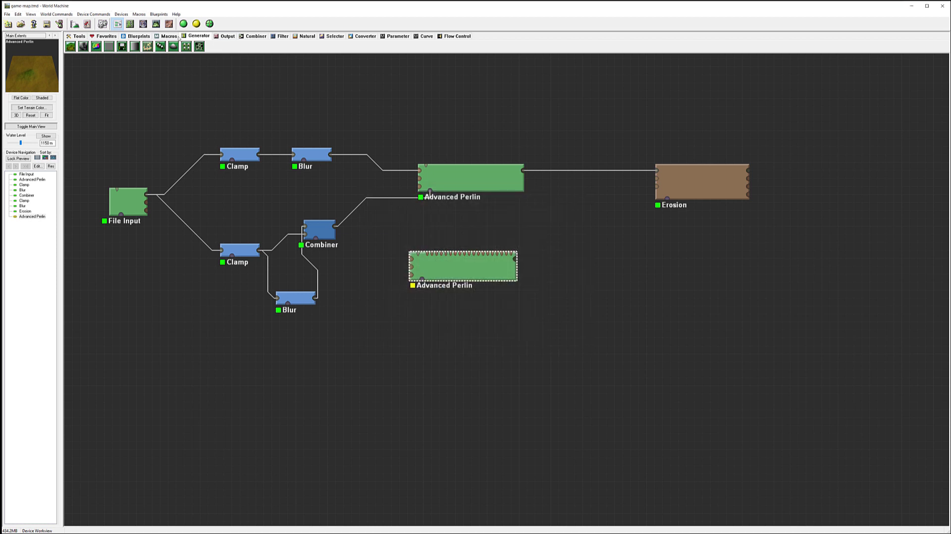
Preview the new gentle, nearly flat terrain in the 3D view
{"action": "left_click", "coordinate": [156, 24]}
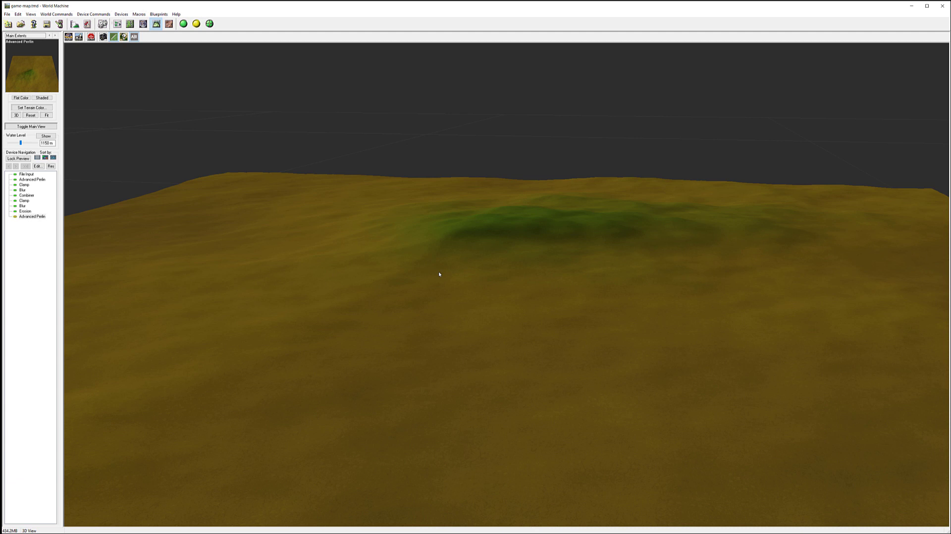
{"action": "mouse_move", "coordinate": [439, 274]}
{"action": "left_mouse_down"}
{"action": "mouse_move", "coordinate": [548, 302]}
{"action": "mouse_move", "coordinate": [571, 283]}
{"action": "left_mouse_up"}
{"action": "scroll", "coordinate": [550, 303], "scroll_direction": "down", "scroll_amount": 3}
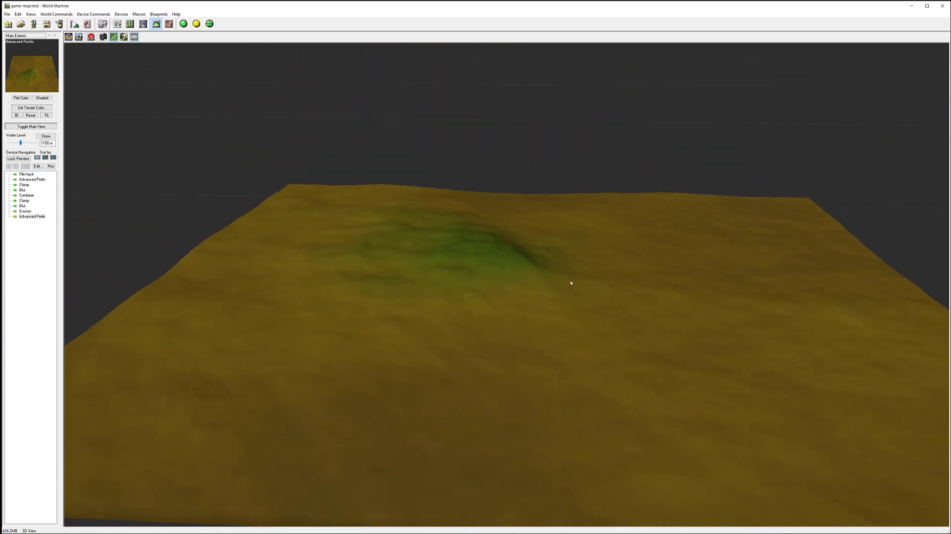
{"action": "scroll", "coordinate": [570, 272], "scroll_direction": "down", "scroll_amount": 3}
{"action": "scroll", "coordinate": [567, 275], "scroll_direction": "up", "scroll_amount": 2}
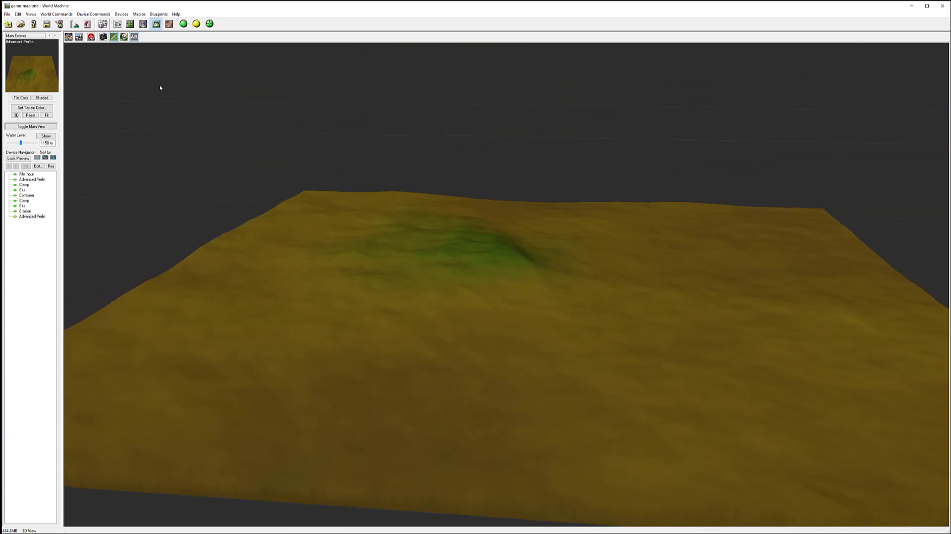
Align the new Advanced Perlin under the first and place a Chooser on the canvas
{"action": "left_click", "coordinate": [117, 24]}
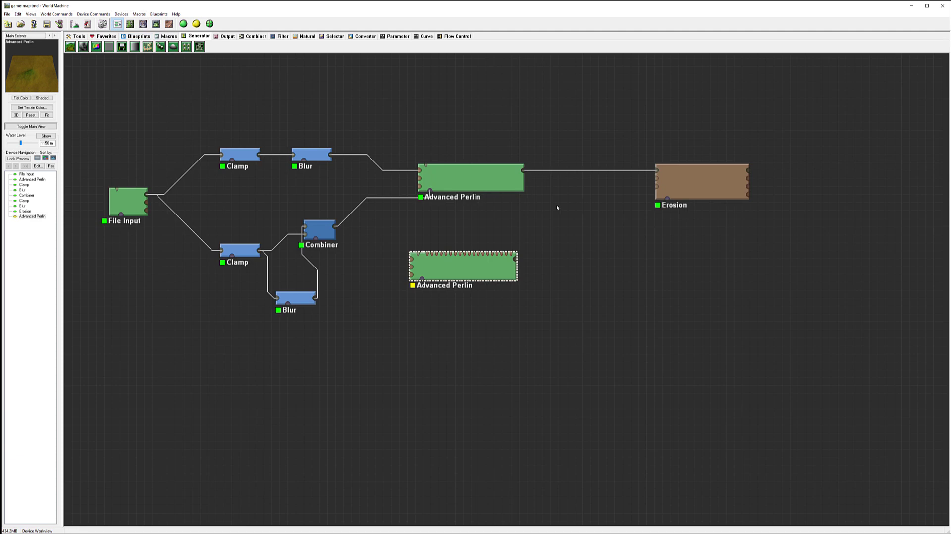
{"action": "left_click_drag", "start_coordinate": [460, 268], "coordinate": [468, 267]}
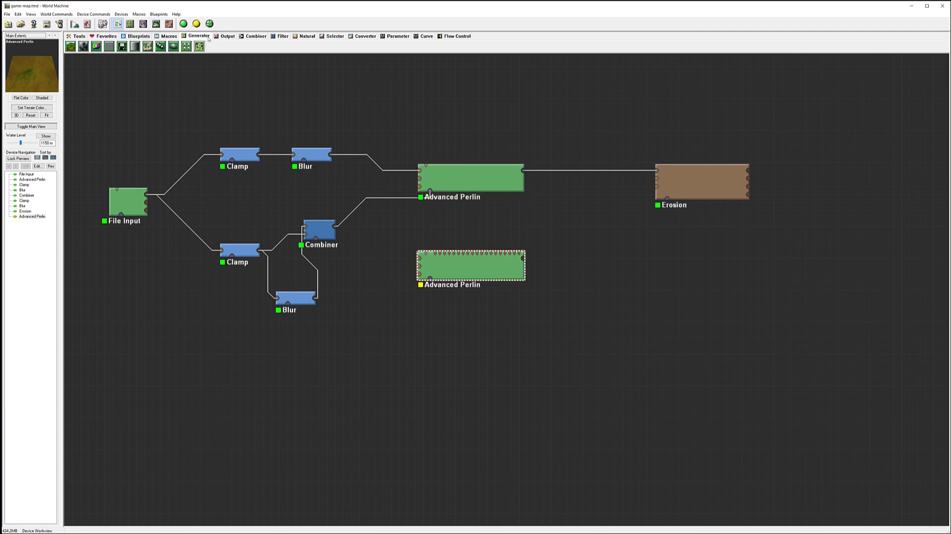
{"action": "left_click", "coordinate": [255, 37]}
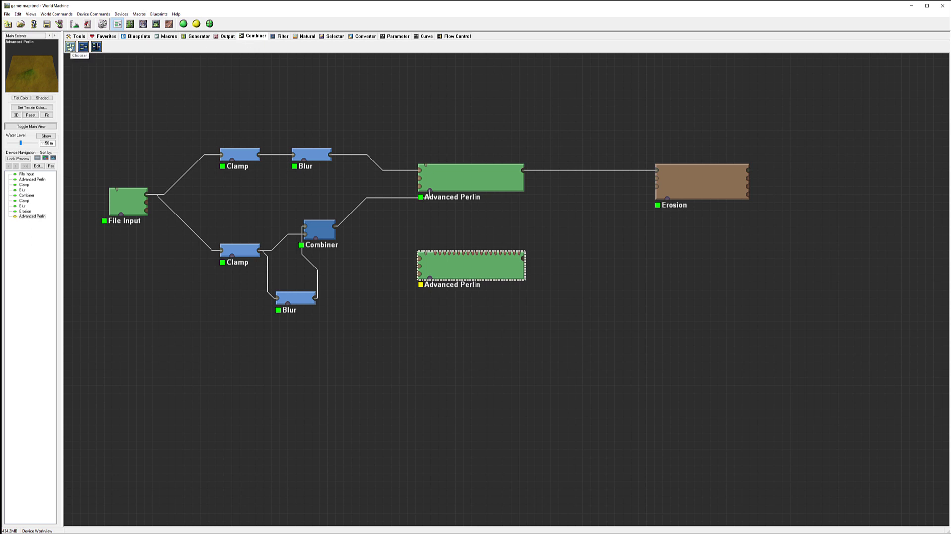
{"action": "left_click", "coordinate": [70, 48]}
{"action": "left_click", "coordinate": [593, 227]}
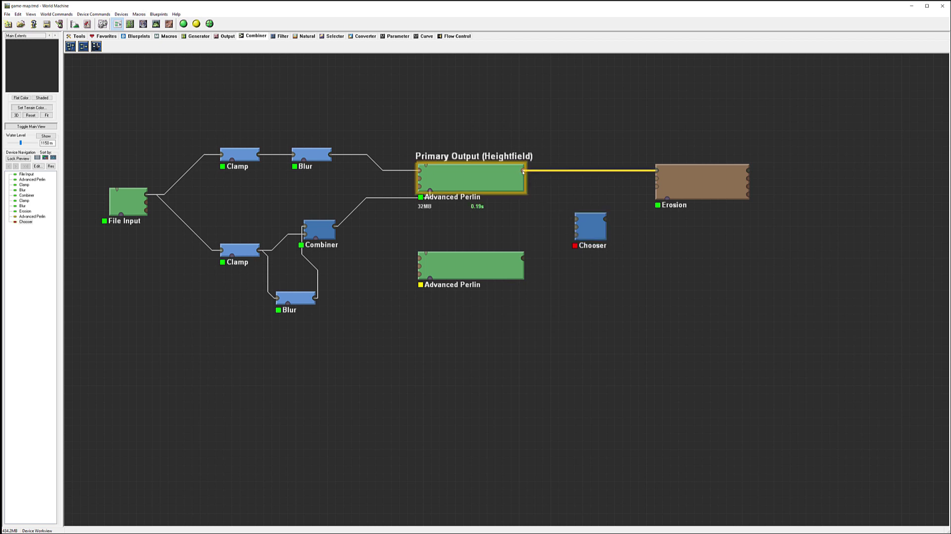
Link both Advanced Perlin outputs into the Chooser's first two inputs
{"action": "left_click_drag", "start_coordinate": [523, 170], "coordinate": [575, 220]}
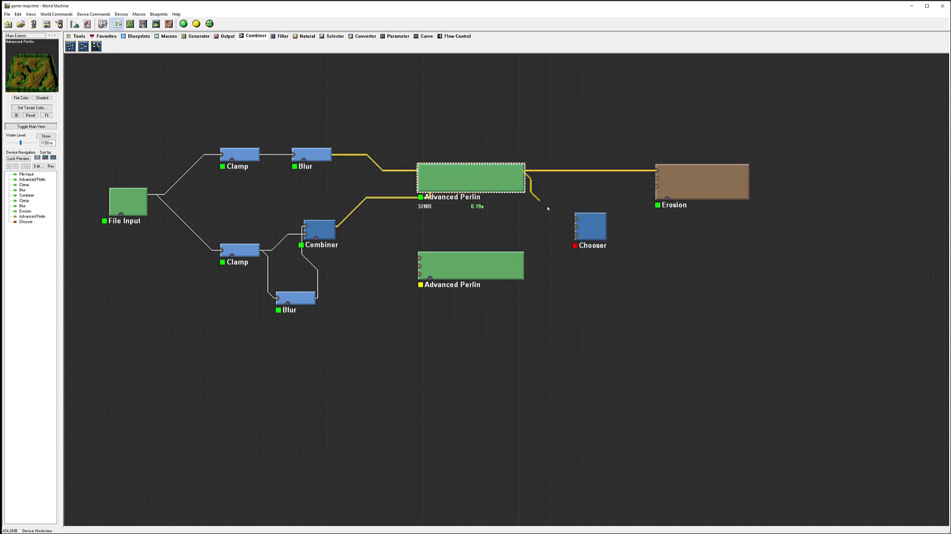
{"action": "left_click", "coordinate": [523, 260]}
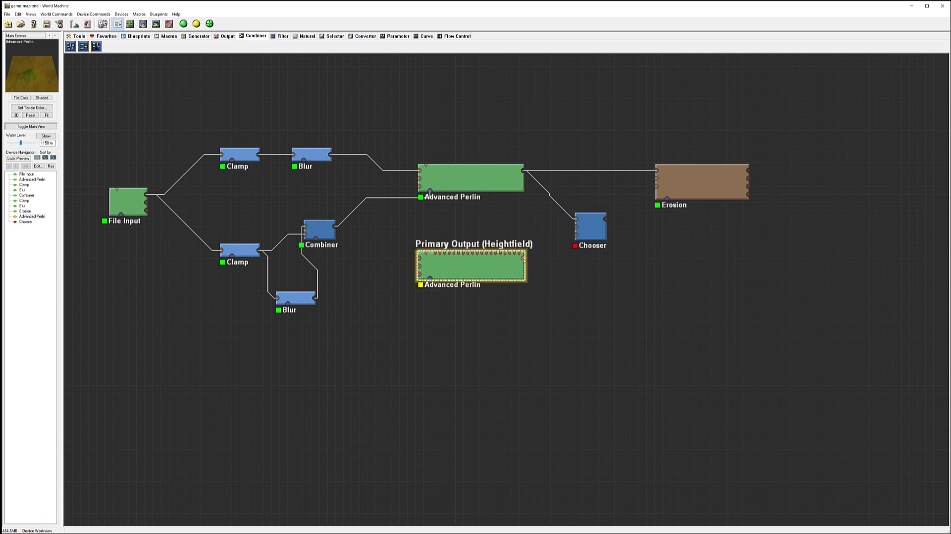
{"action": "left_click_drag", "start_coordinate": [524, 259], "coordinate": [587, 228]}
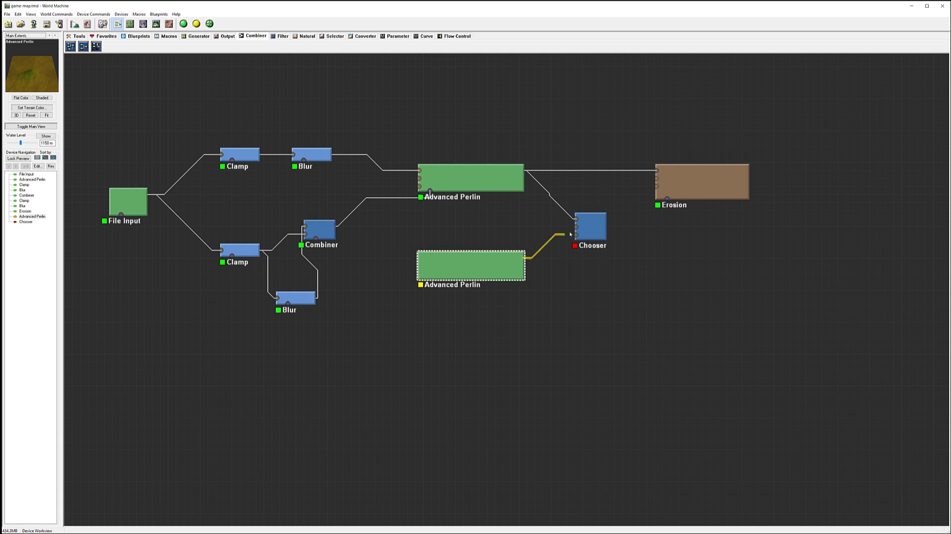
{"action": "left_click", "coordinate": [595, 229]}
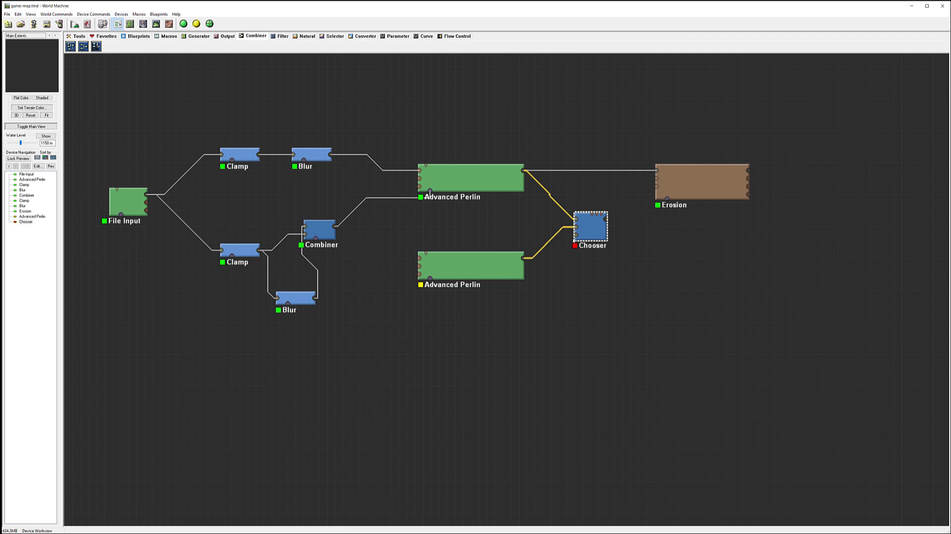
Place a Clamp below the Perlin layers and feed it the Combiner output
{"action": "left_click", "coordinate": [286, 38]}
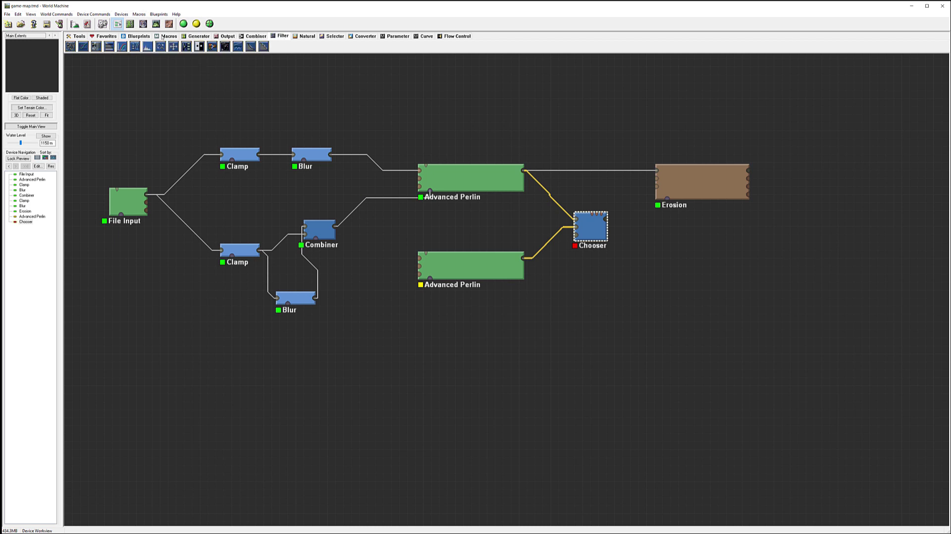
{"action": "left_click", "coordinate": [109, 46]}
{"action": "left_click", "coordinate": [463, 330]}
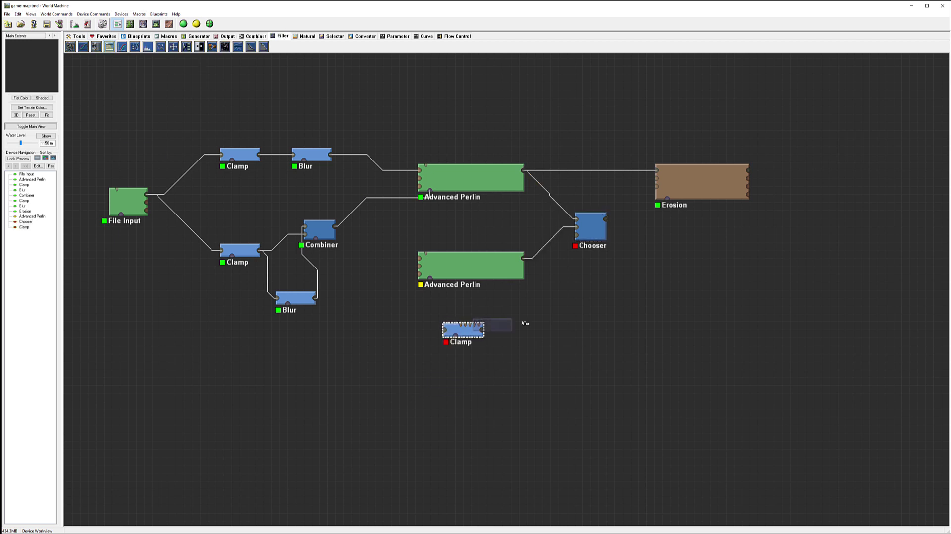
{"action": "left_click_drag", "start_coordinate": [337, 227], "coordinate": [465, 333]}
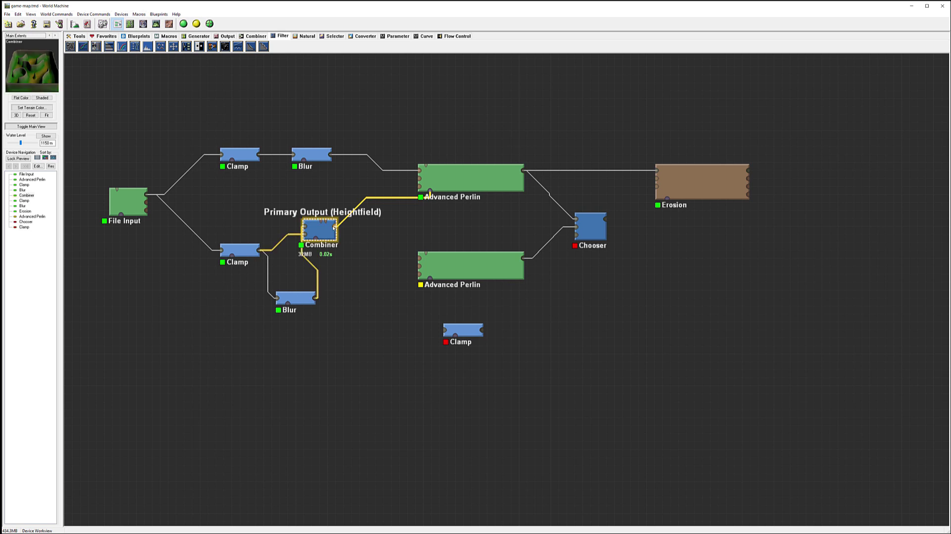
{"action": "left_click", "coordinate": [465, 333]}
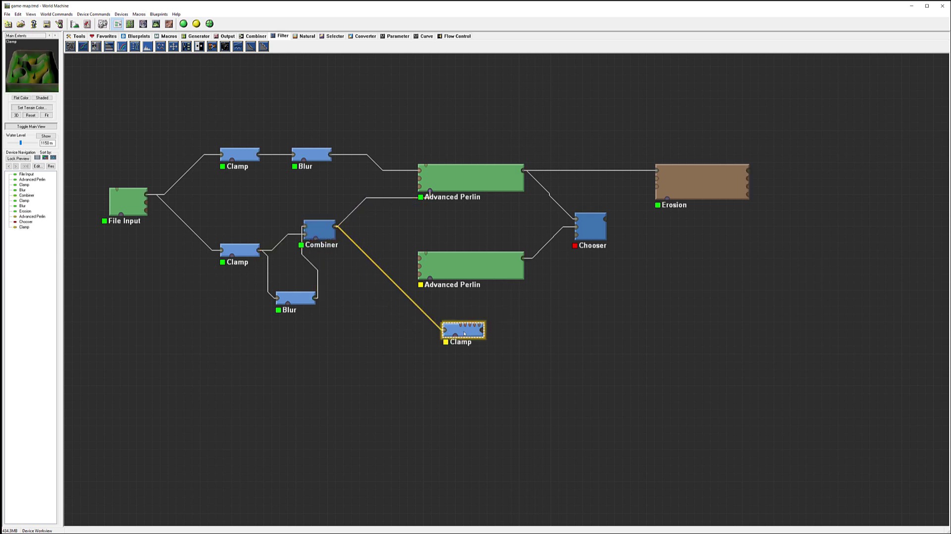
Raise the Clamp's lower height limit and wire the Clamp into the Chooser as mask
{"action": "double_click", "coordinate": [465, 333]}
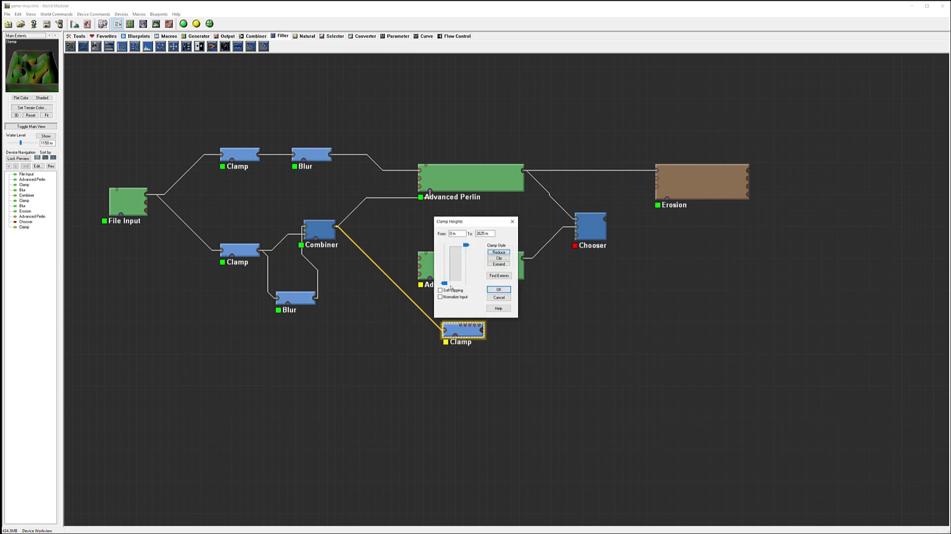
{"action": "left_click_drag", "start_coordinate": [445, 284], "coordinate": [445, 273]}
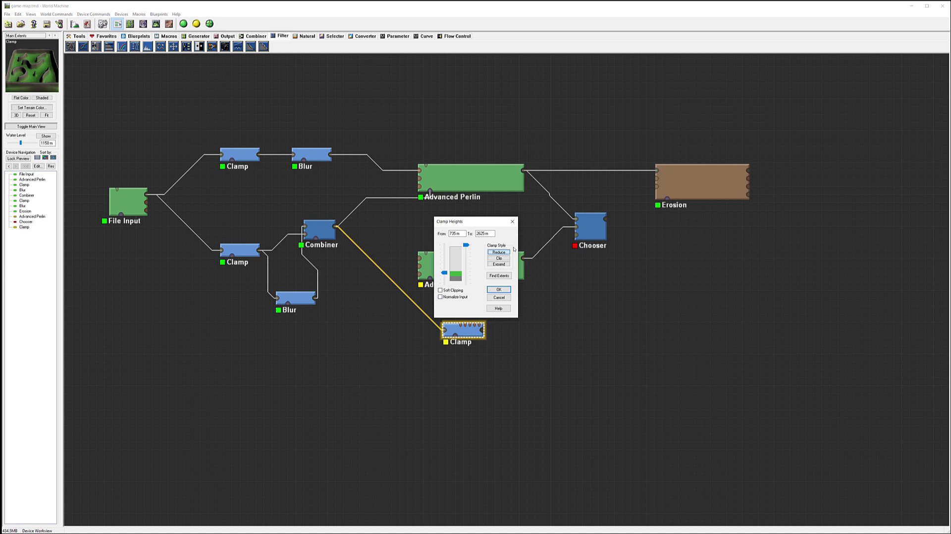
{"action": "left_click", "coordinate": [499, 290]}
{"action": "left_click_drag", "start_coordinate": [483, 329], "coordinate": [594, 229]}
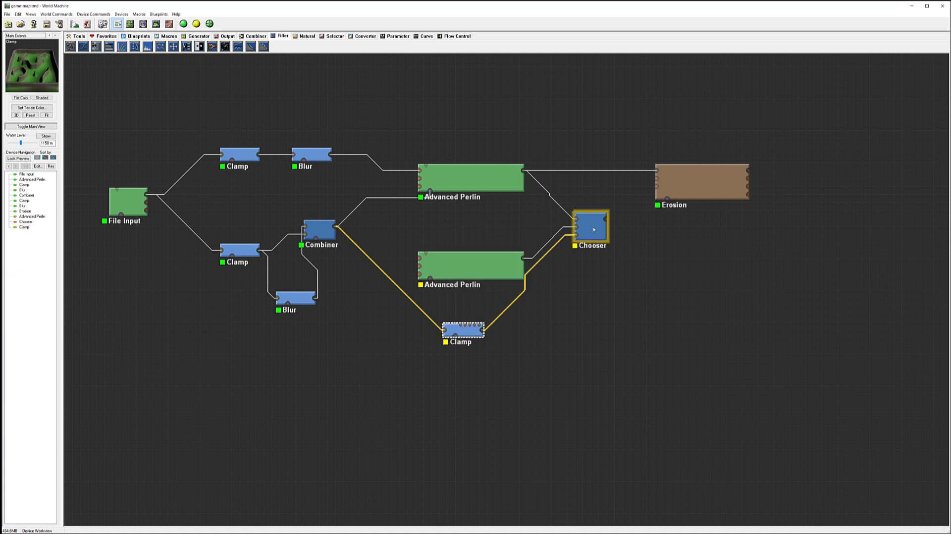
Lock the preview on the Chooser device
{"action": "left_click", "coordinate": [594, 229]}
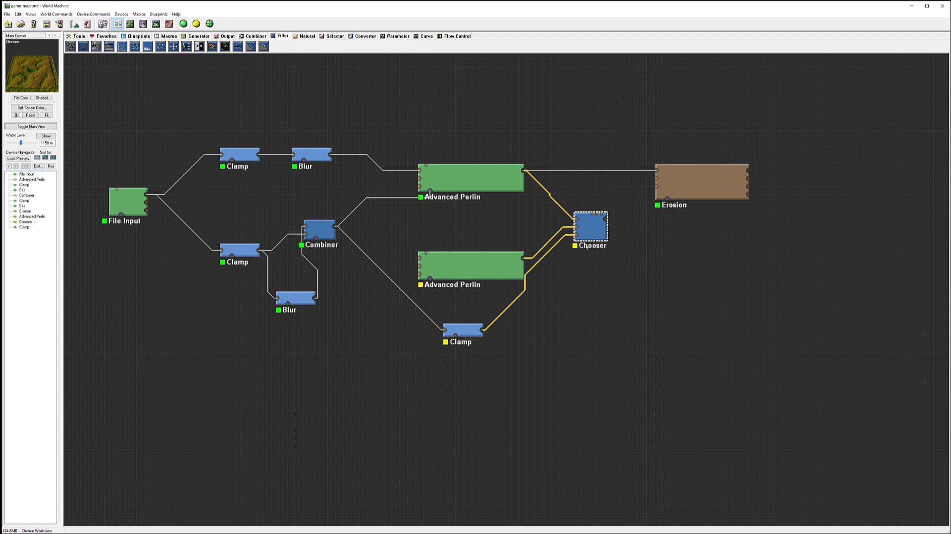
{"action": "right_click", "coordinate": [594, 227]}
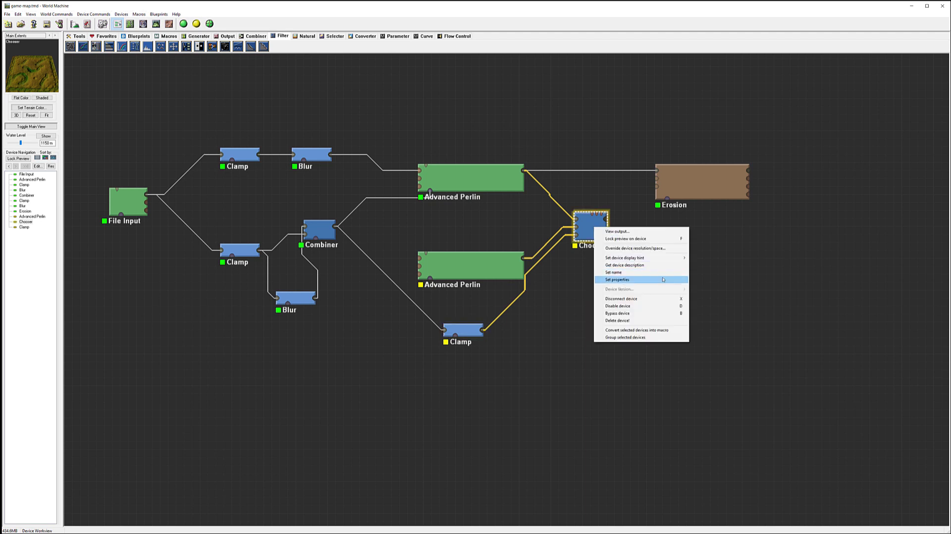
{"action": "left_click", "coordinate": [645, 239]}
Set the Clamp's height band to roughly 701–1654 m
{"action": "double_click", "coordinate": [471, 331]}
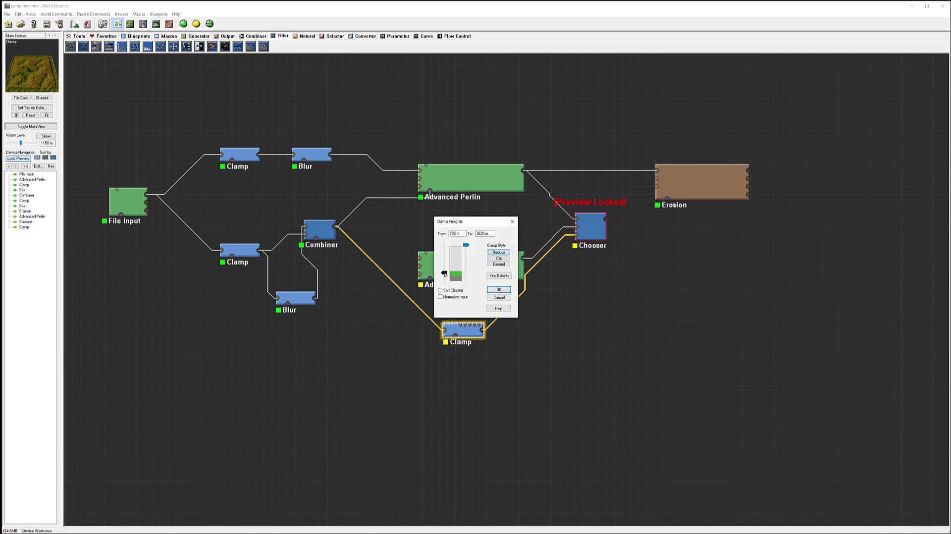
{"action": "mouse_move", "coordinate": [444, 273]}
{"action": "left_mouse_down"}
{"action": "mouse_move", "coordinate": [443, 253]}
{"action": "mouse_move", "coordinate": [444, 282]}
{"action": "left_mouse_up"}
{"action": "left_click_drag", "start_coordinate": [466, 245], "coordinate": [458, 271]}
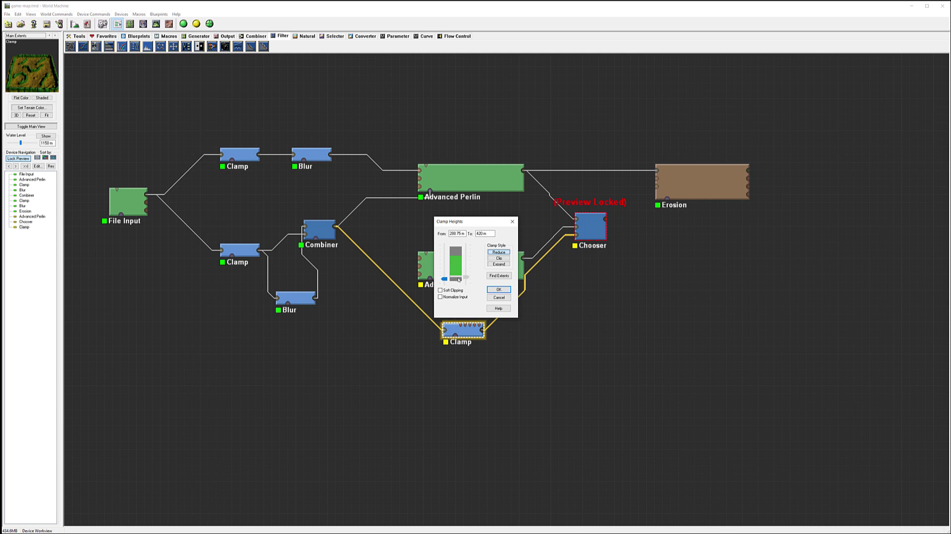
{"action": "scroll", "coordinate": [459, 280], "scroll_direction": "up", "scroll_amount": 3}
{"action": "mouse_move", "coordinate": [449, 280]}
{"action": "left_mouse_down"}
{"action": "mouse_move", "coordinate": [448, 263]}
{"action": "mouse_move", "coordinate": [464, 253]}
{"action": "mouse_move", "coordinate": [447, 282]}
{"action": "mouse_move", "coordinate": [466, 260]}
{"action": "left_mouse_up"}
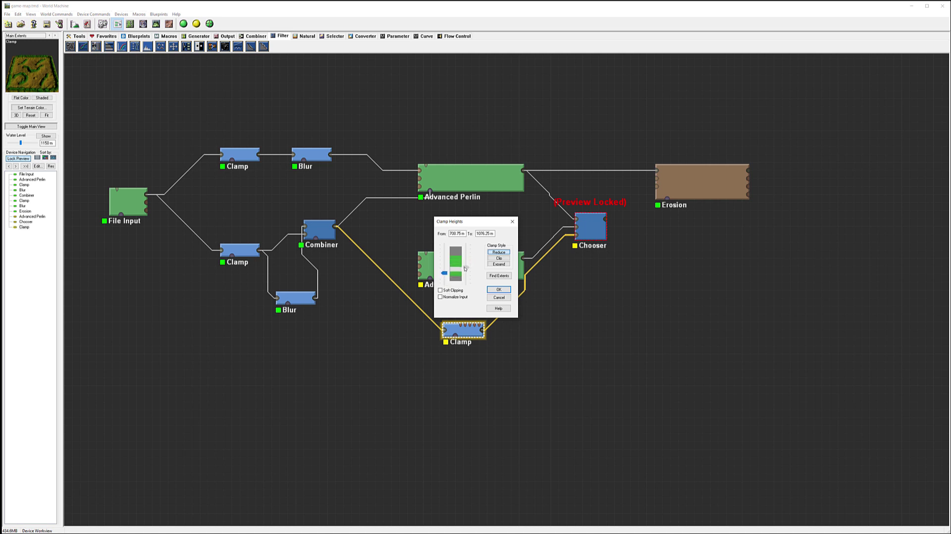
{"action": "left_click", "coordinate": [499, 290]}
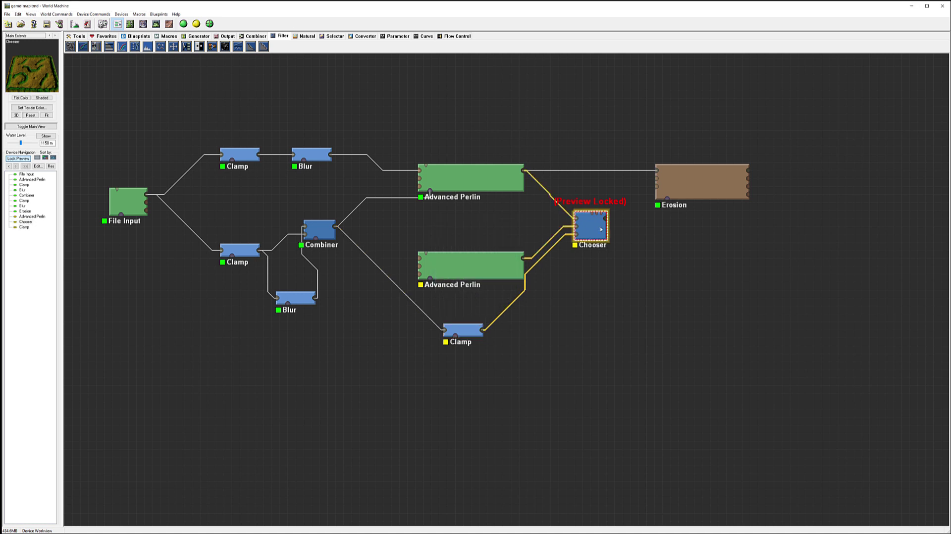
{"action": "double_click", "coordinate": [601, 229]}
{"action": "left_click", "coordinate": [513, 265]}
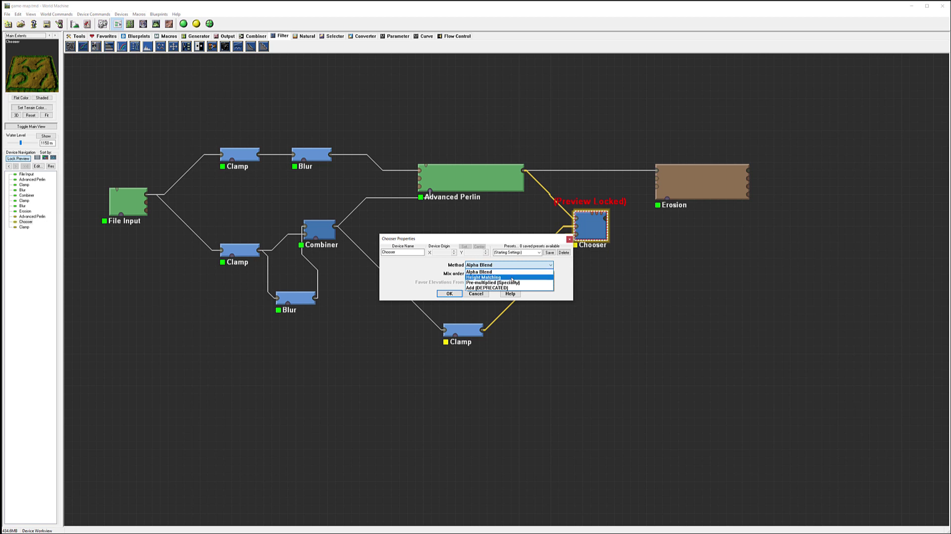
{"action": "left_click", "coordinate": [512, 278]}
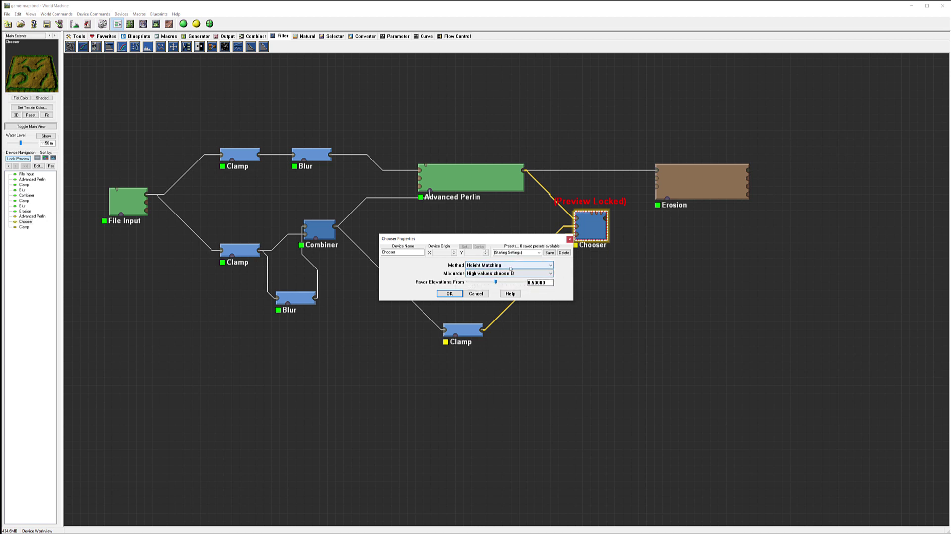
{"action": "left_click", "coordinate": [510, 268]}
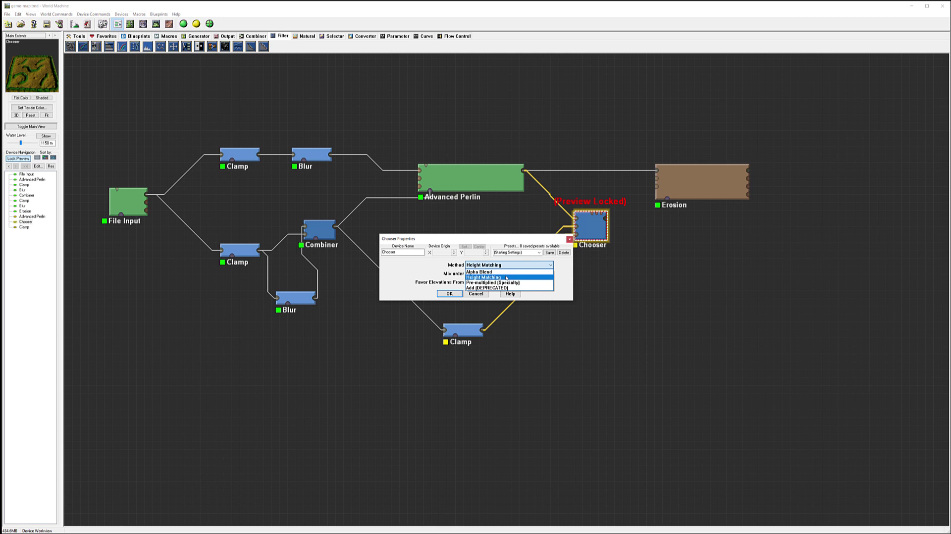
{"action": "left_click", "coordinate": [506, 278]}
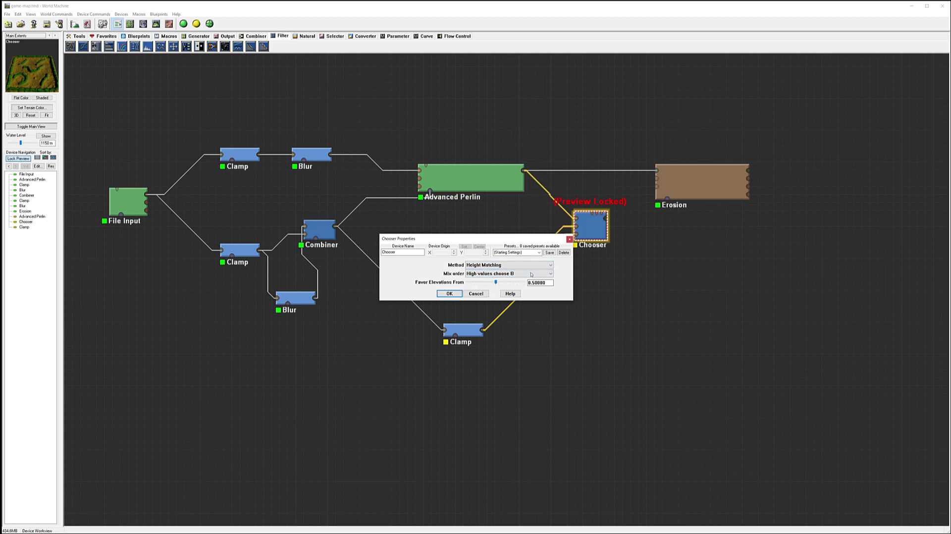
{"action": "left_click_drag", "start_coordinate": [495, 282], "coordinate": [472, 282]}
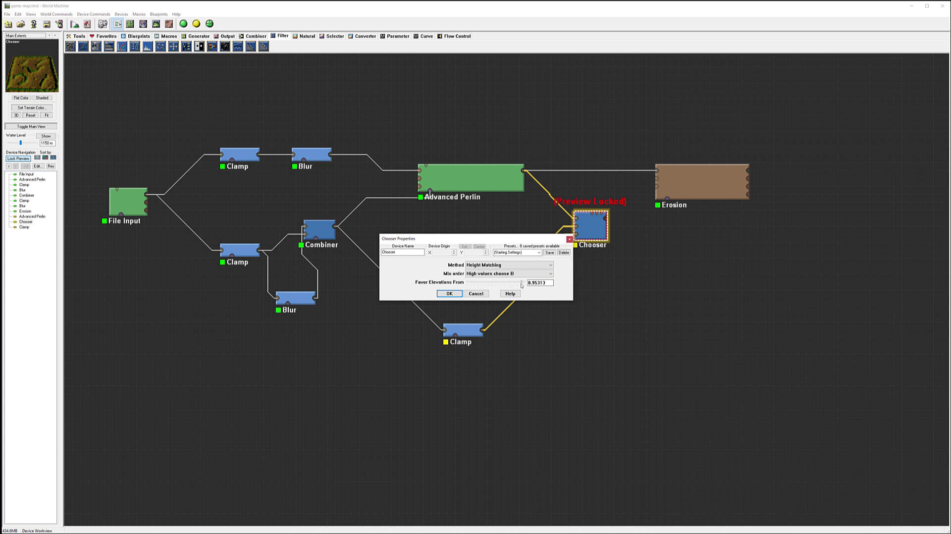
{"action": "left_click_drag", "start_coordinate": [451, 282], "coordinate": [472, 288]}
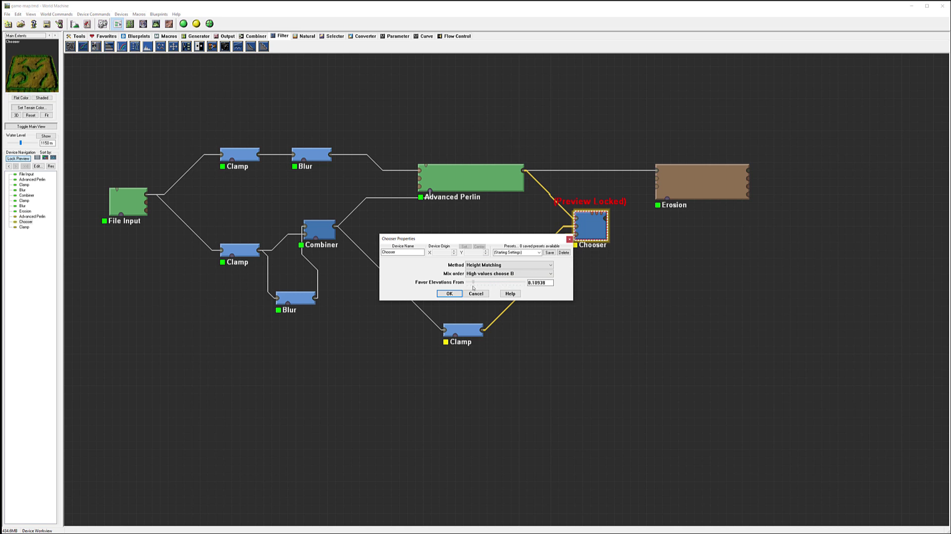
{"action": "left_click", "coordinate": [491, 265]}
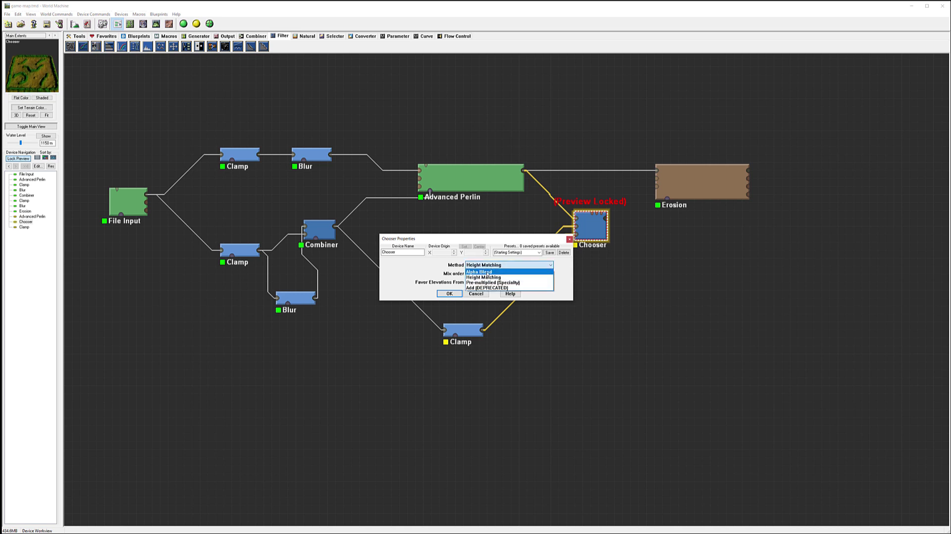
{"action": "left_click", "coordinate": [488, 273]}
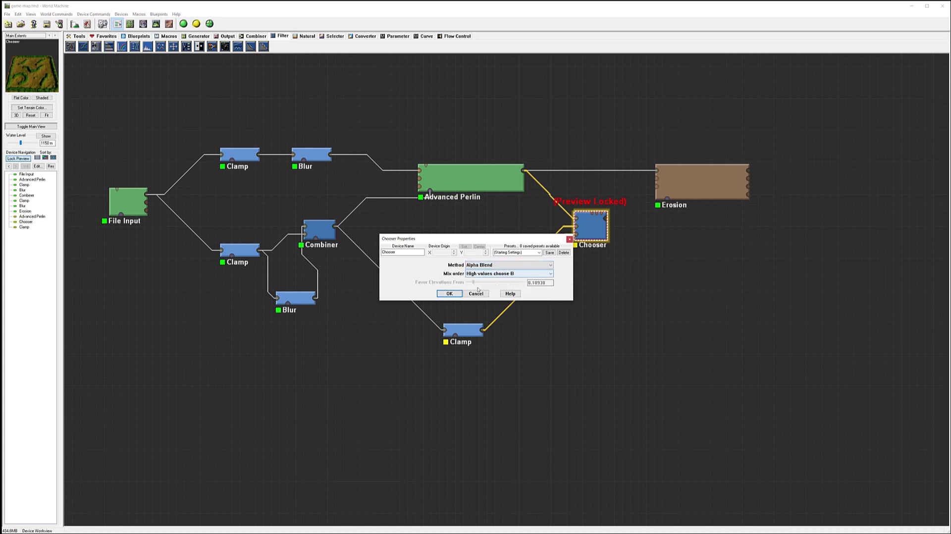
{"action": "left_click", "coordinate": [449, 294]}
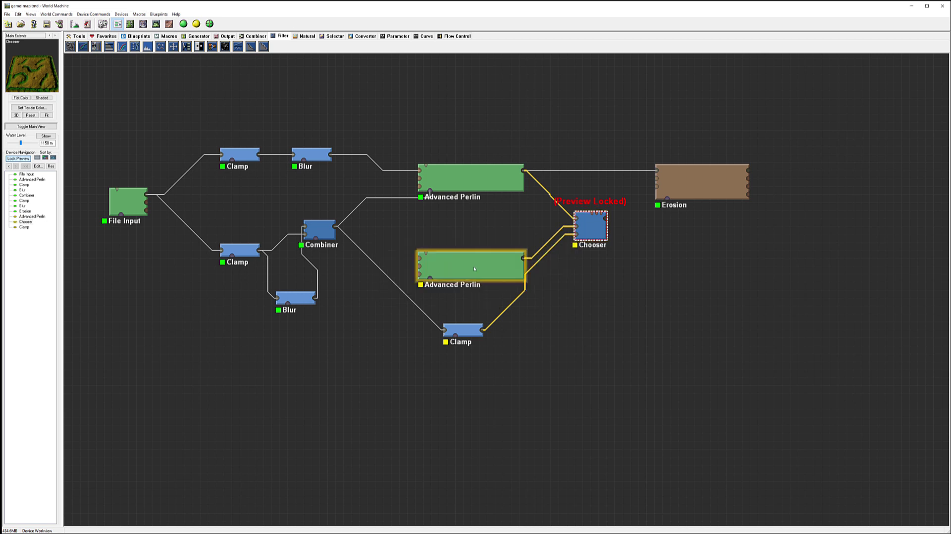
Nudge the lower Advanced Perlin up, unlock the Chooser preview, and preview each layer and the blend
{"action": "left_click_drag", "start_coordinate": [473, 266], "coordinate": [465, 241]}
{"action": "left_click", "coordinate": [494, 180]}
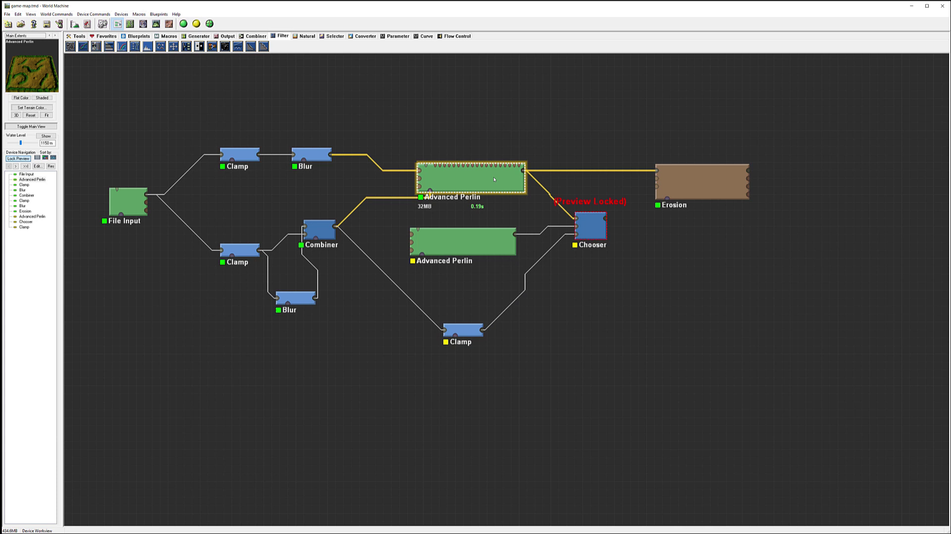
{"action": "left_click", "coordinate": [591, 225]}
{"action": "right_click", "coordinate": [599, 229]}
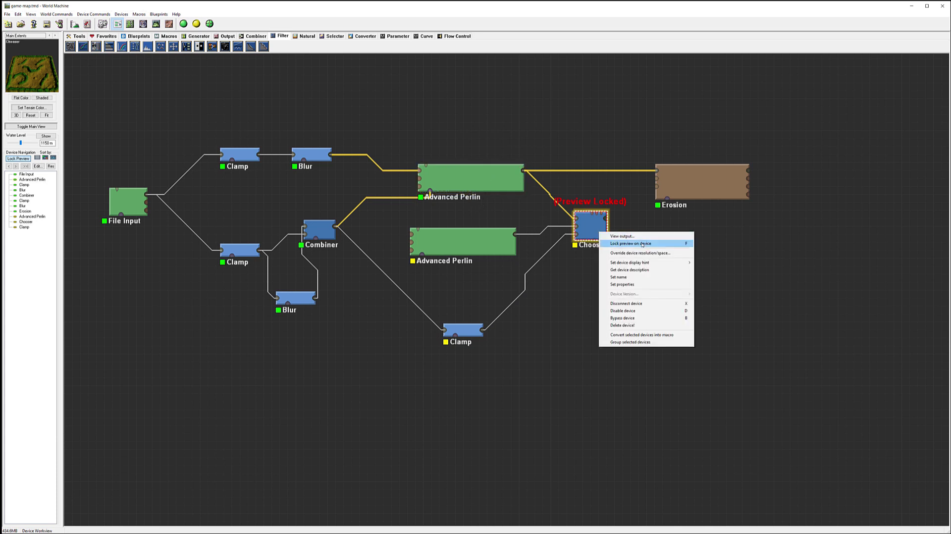
{"action": "left_click", "coordinate": [639, 243]}
{"action": "left_click", "coordinate": [460, 171]}
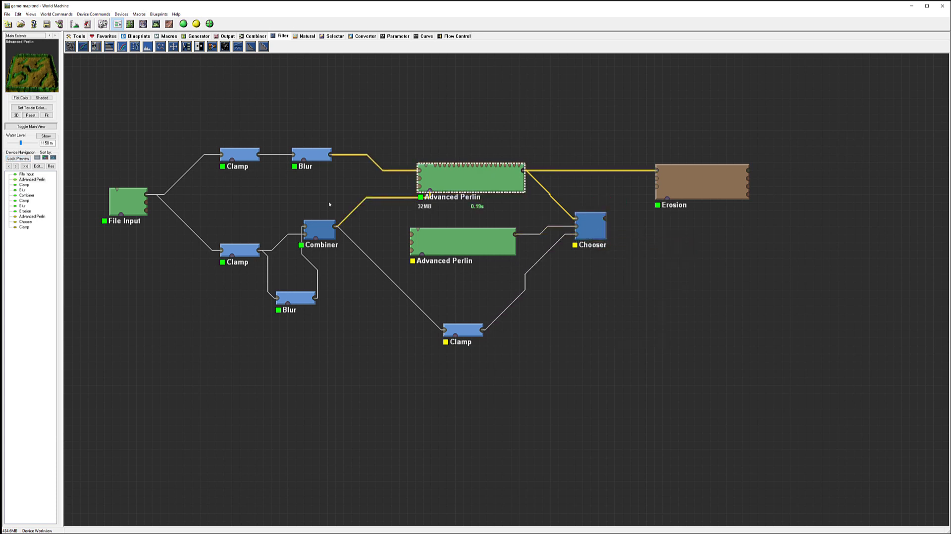
{"action": "left_click", "coordinate": [482, 242]}
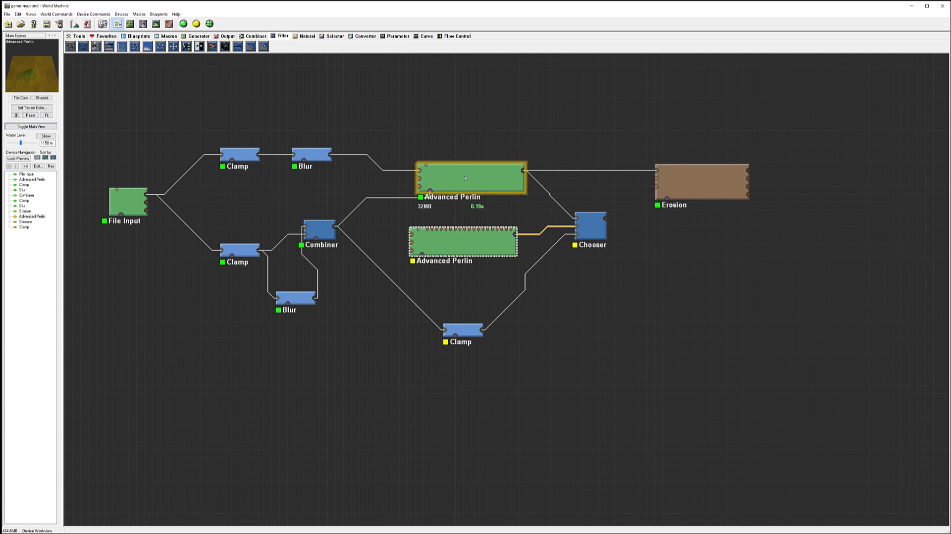
{"action": "left_click", "coordinate": [591, 225]}
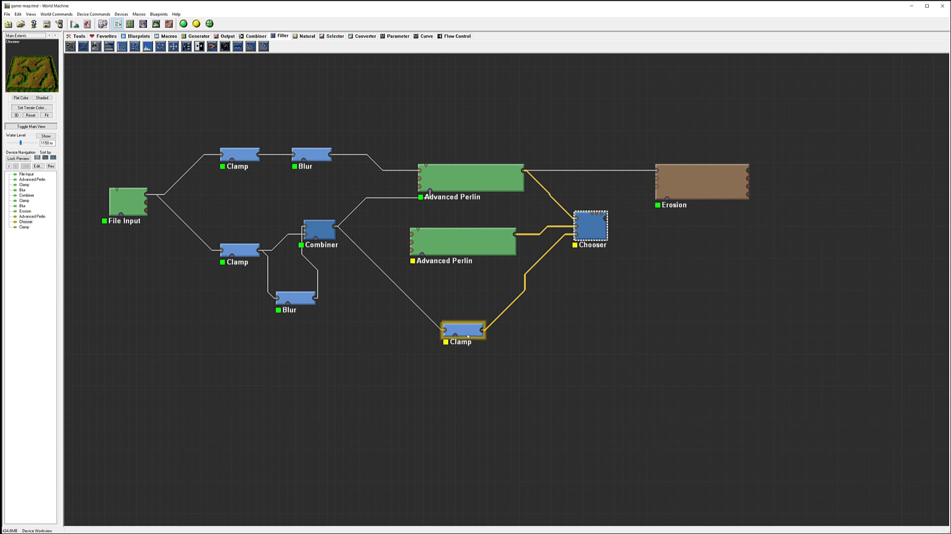
Nudge the lower Clamp node up and lock the preview on the Chooser output
{"action": "left_click_drag", "start_coordinate": [464, 335], "coordinate": [456, 329]}
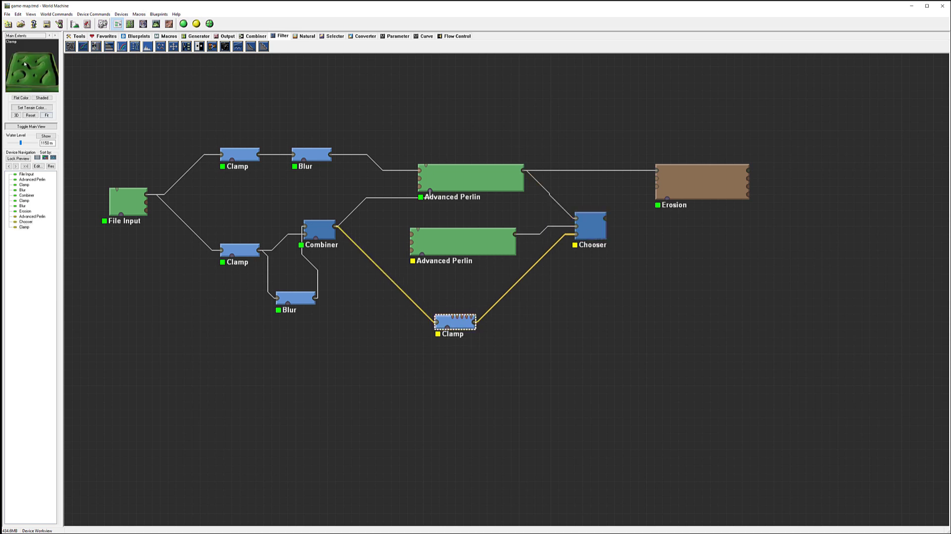
{"action": "right_click", "coordinate": [601, 226]}
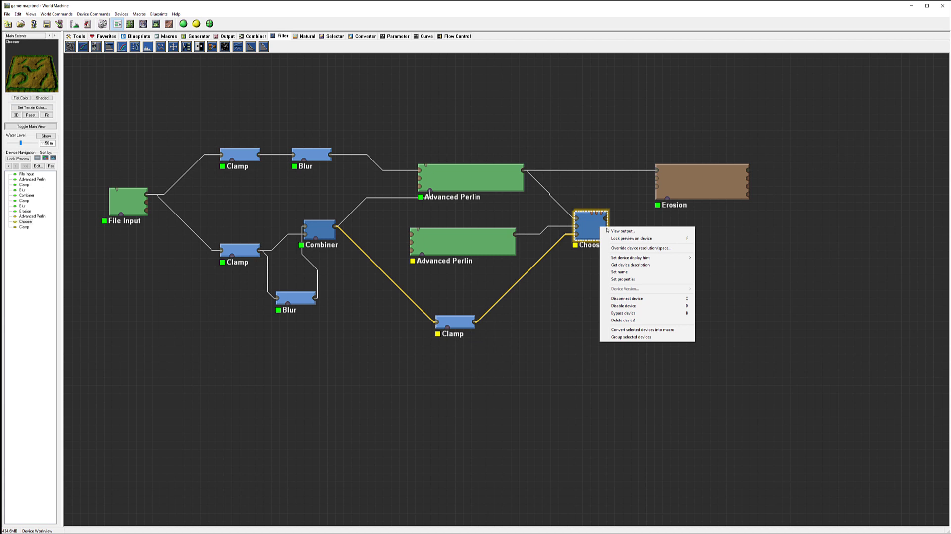
{"action": "left_click", "coordinate": [627, 237]}
Try the Expand and Clip clamp styles and Normalize Input, settling on Reduce without normalization
{"action": "double_click", "coordinate": [453, 322]}
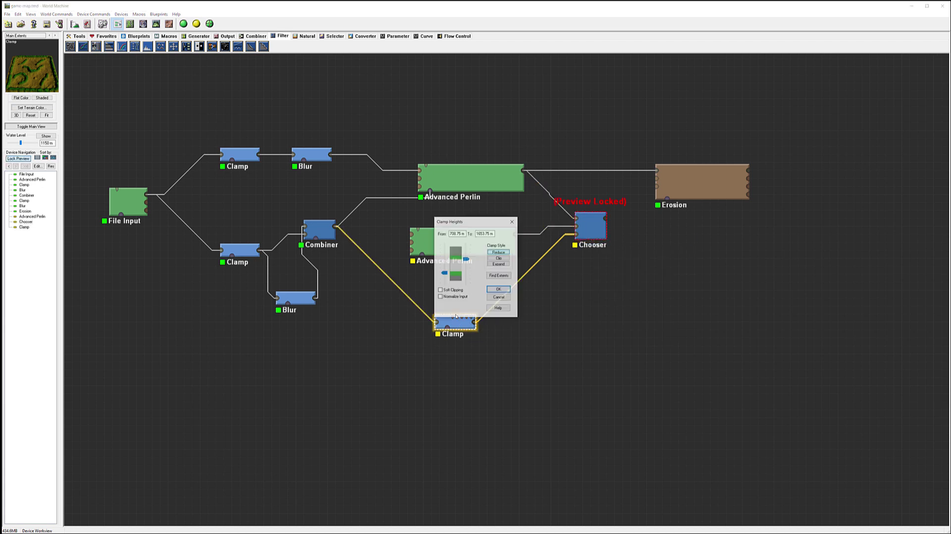
{"action": "left_click", "coordinate": [500, 265]}
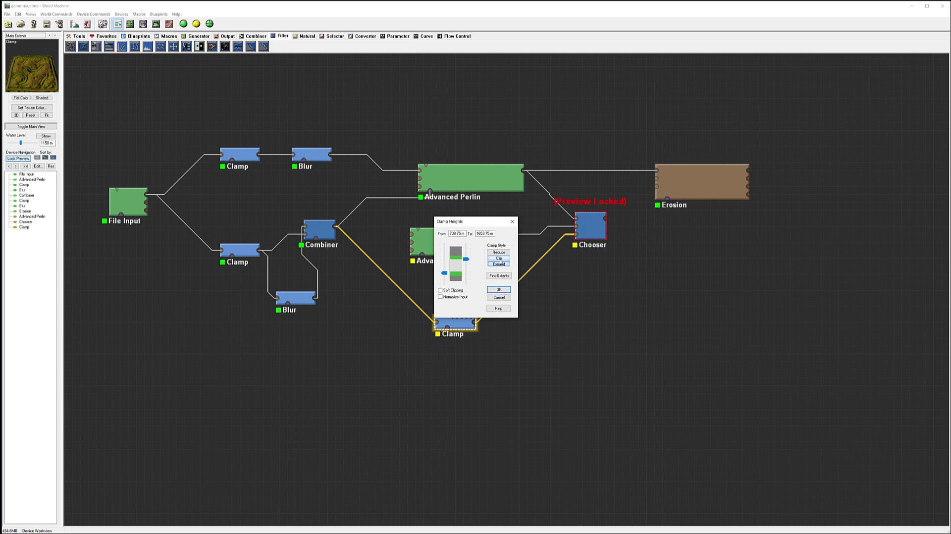
{"action": "left_click", "coordinate": [500, 259]}
{"action": "left_click", "coordinate": [500, 252]}
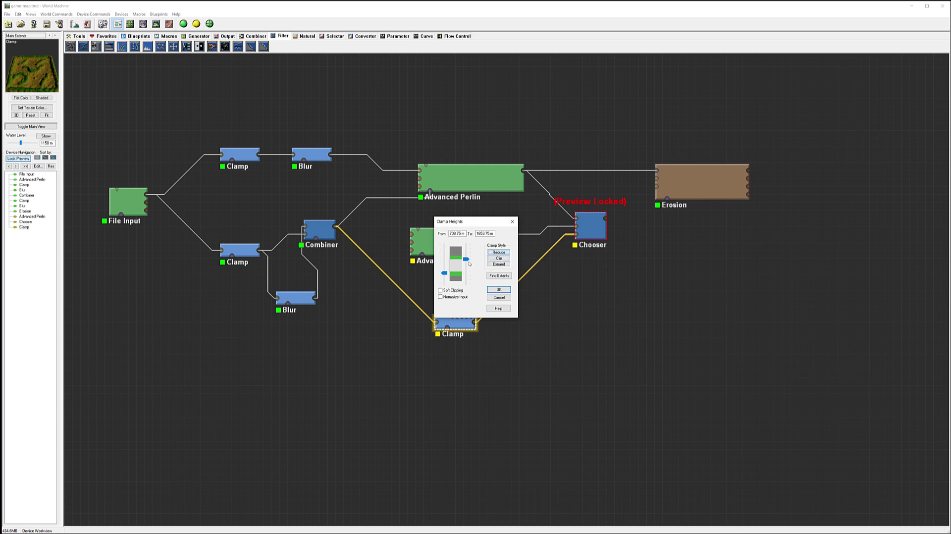
{"action": "left_click", "coordinate": [454, 298]}
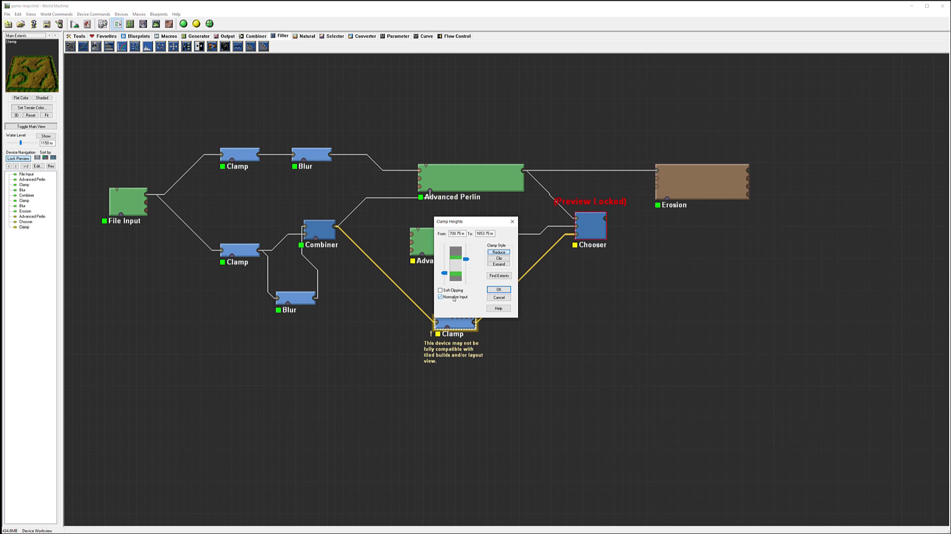
{"action": "left_click", "coordinate": [453, 299]}
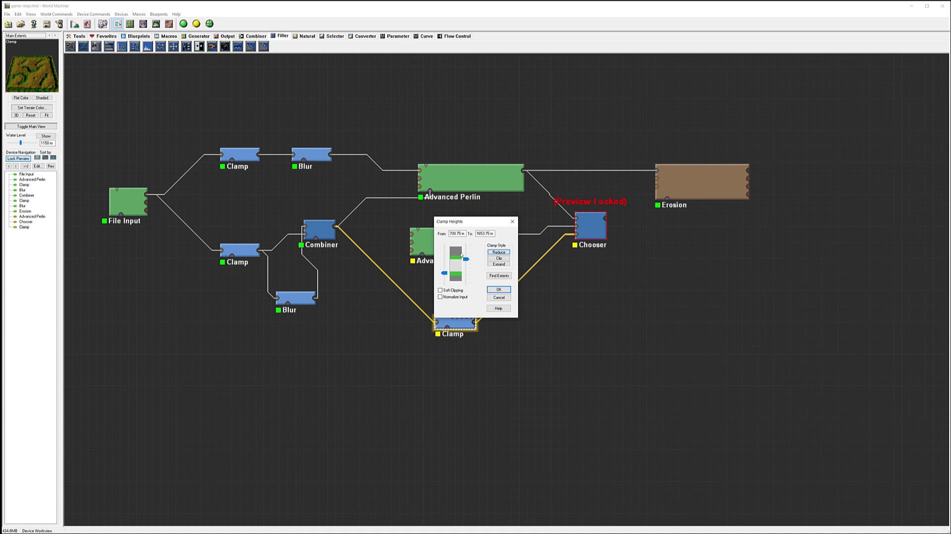
Set the lower Clamp's height range to 656.25–1916.25 m and apply it
{"action": "mouse_move", "coordinate": [466, 258]}
{"action": "left_mouse_down"}
{"action": "mouse_move", "coordinate": [464, 285]}
{"action": "mouse_move", "coordinate": [444, 269]}
{"action": "mouse_move", "coordinate": [444, 280]}
{"action": "mouse_move", "coordinate": [443, 264]}
{"action": "mouse_move", "coordinate": [445, 273]}
{"action": "mouse_move", "coordinate": [465, 272]}
{"action": "left_mouse_up"}
{"action": "left_click_drag", "start_coordinate": [445, 277], "coordinate": [445, 276]}
{"action": "left_click", "coordinate": [498, 289]}
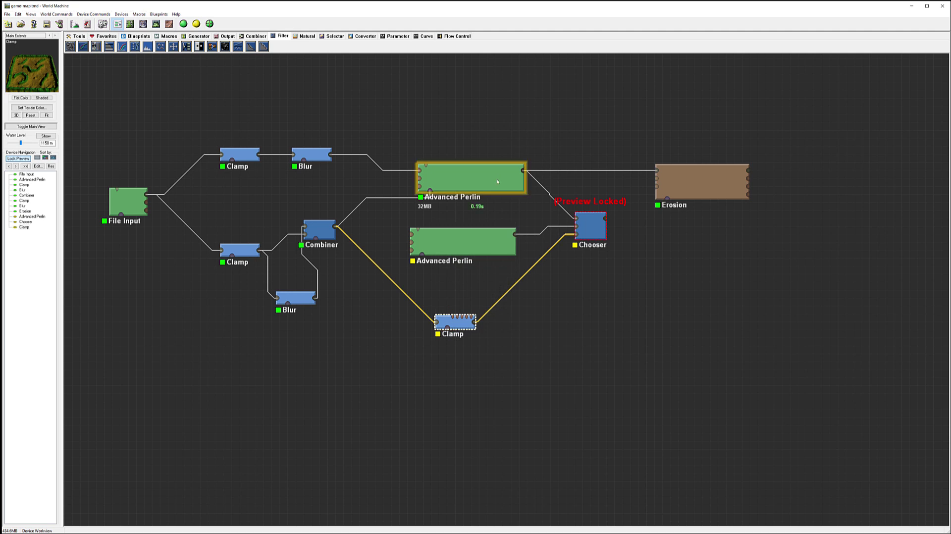
Connect the Chooser output into Erosion, unlock the Chooser preview and select Erosion
{"action": "left_click_drag", "start_coordinate": [606, 219], "coordinate": [657, 173]}
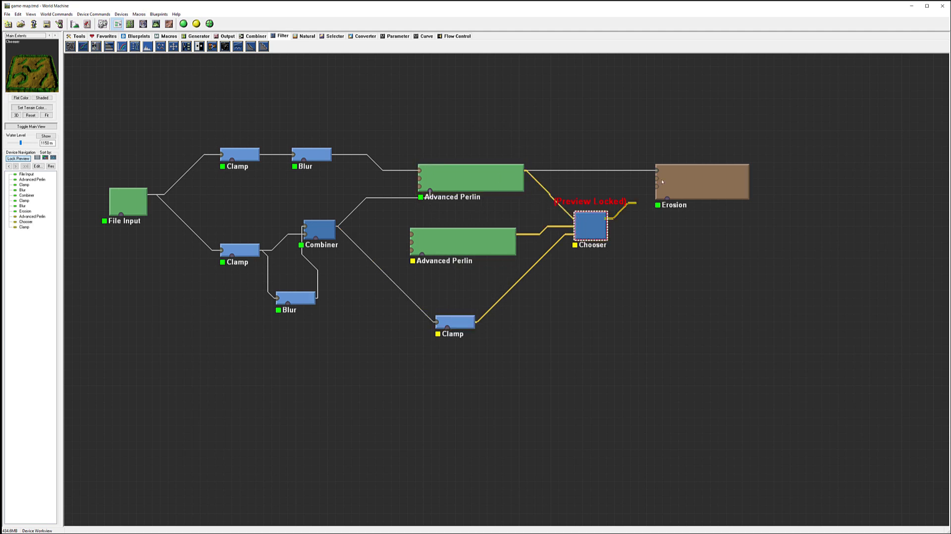
{"action": "right_click", "coordinate": [592, 228]}
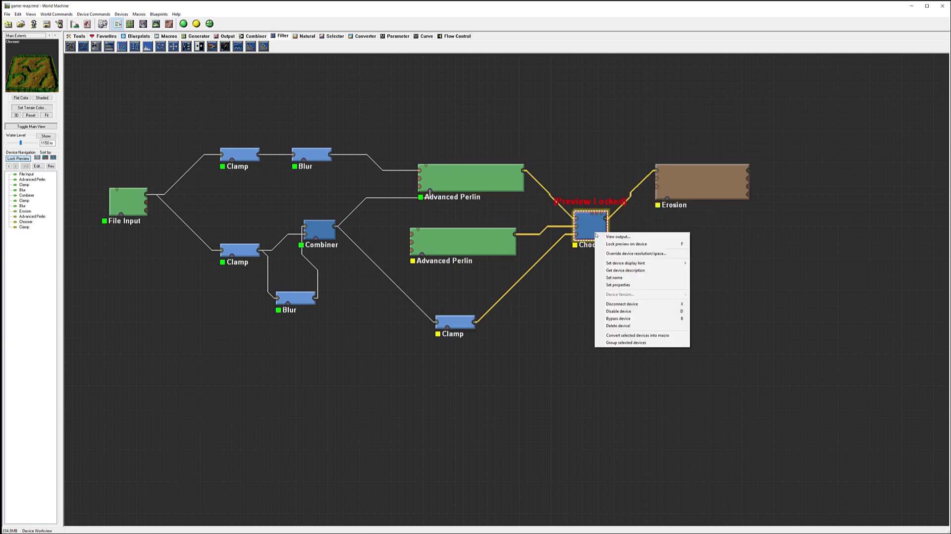
{"action": "left_click", "coordinate": [624, 243]}
{"action": "left_click", "coordinate": [707, 180]}
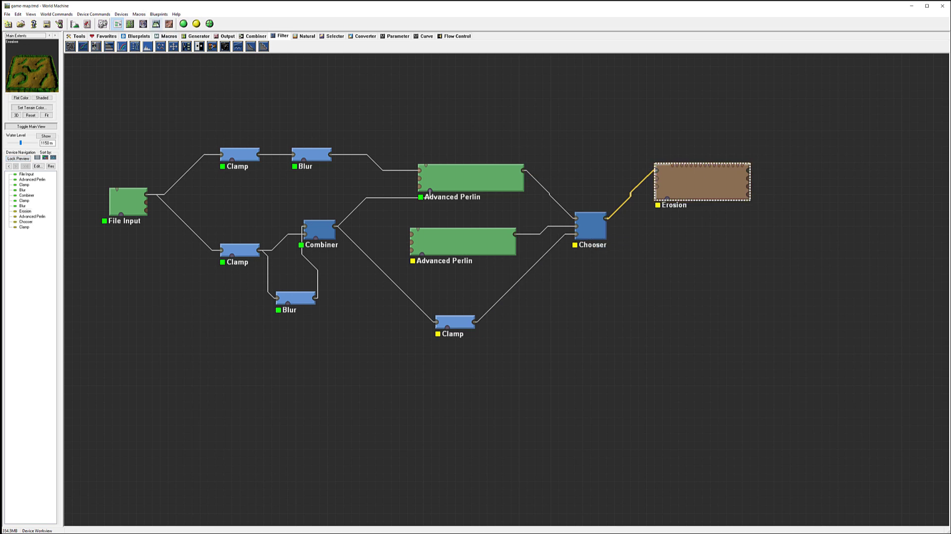
Build the terrain graph and show the eroded result in 3D
{"action": "left_click", "coordinate": [197, 24]}
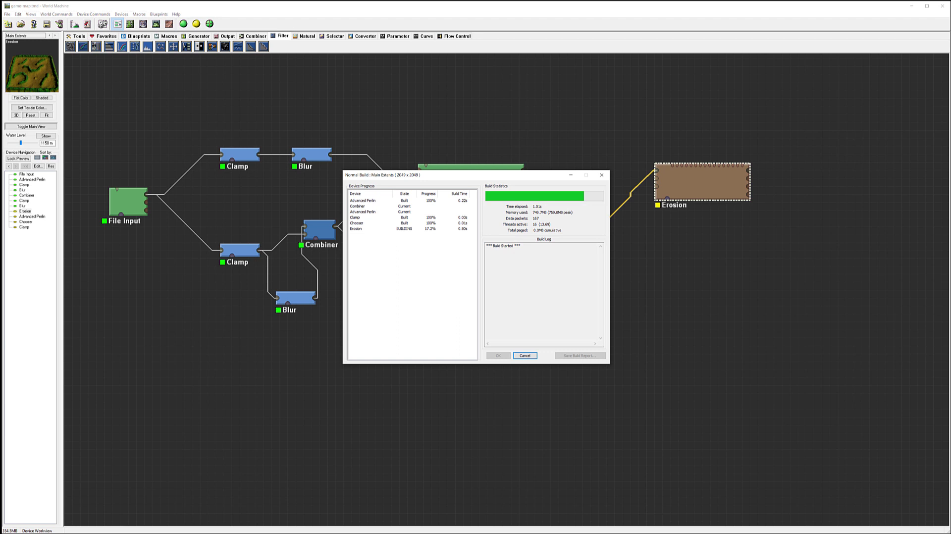
{"action": "left_click", "coordinate": [508, 357]}
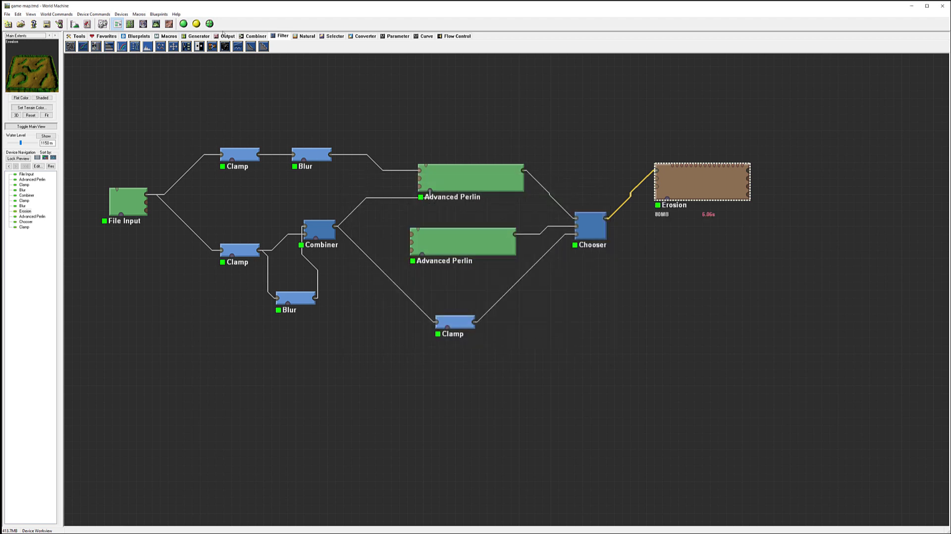
{"action": "left_click", "coordinate": [156, 24]}
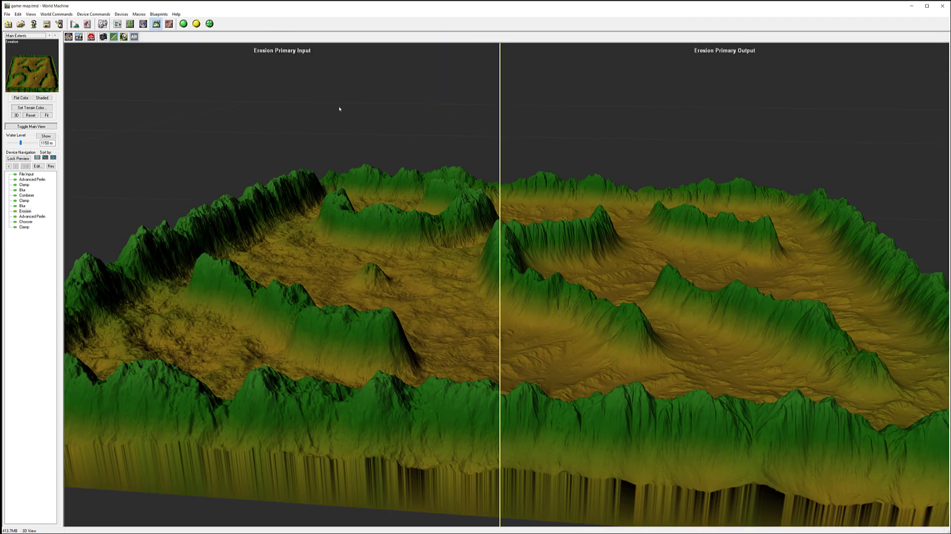
Tilt the 3D view and move the before/after split divider to show more erosion output
{"action": "mouse_move", "coordinate": [519, 234]}
{"action": "left_mouse_down"}
{"action": "mouse_move", "coordinate": [570, 260]}
{"action": "mouse_move", "coordinate": [580, 253]}
{"action": "left_mouse_up"}
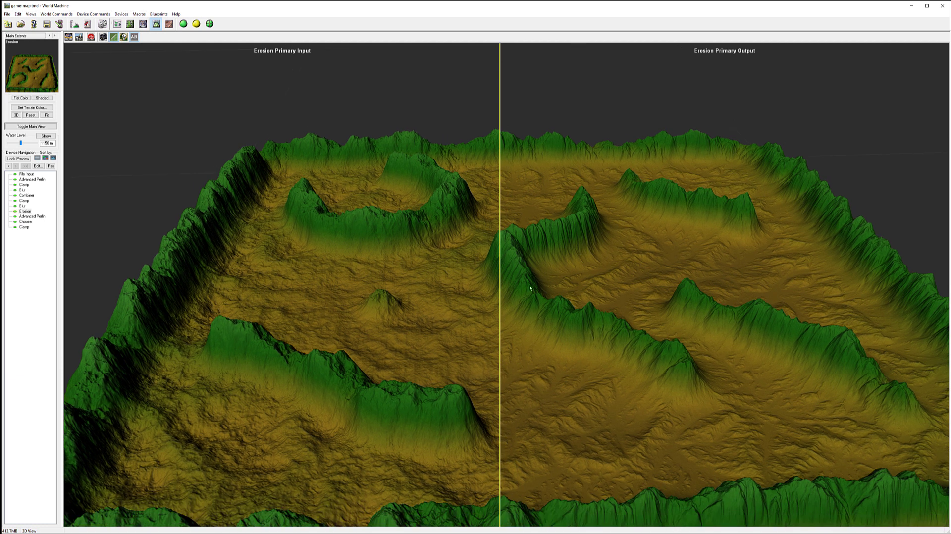
{"action": "left_click_drag", "start_coordinate": [497, 299], "coordinate": [266, 293]}
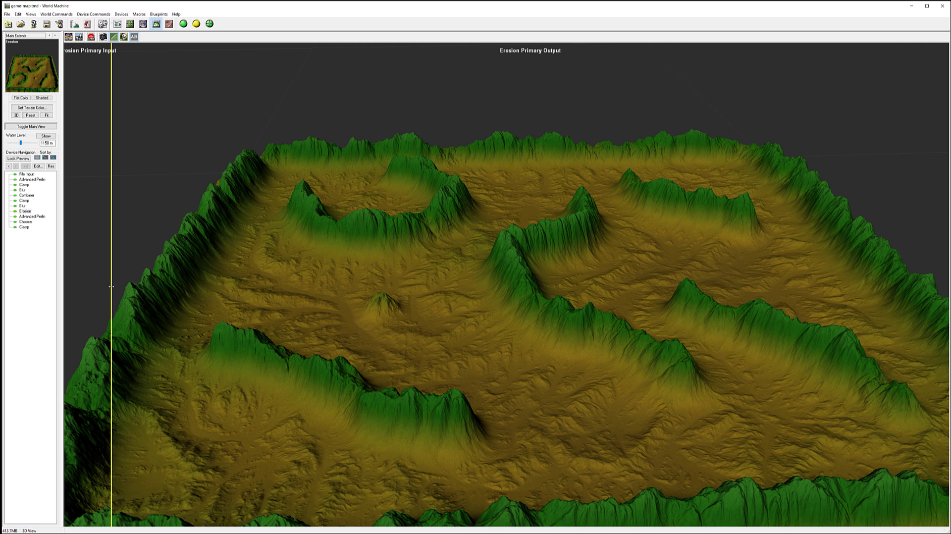
{"action": "mouse_move", "coordinate": [111, 287]}
{"action": "left_mouse_down"}
{"action": "mouse_move", "coordinate": [791, 293]}
{"action": "mouse_move", "coordinate": [427, 296]}
{"action": "mouse_move", "coordinate": [162, 286]}
{"action": "left_mouse_up"}
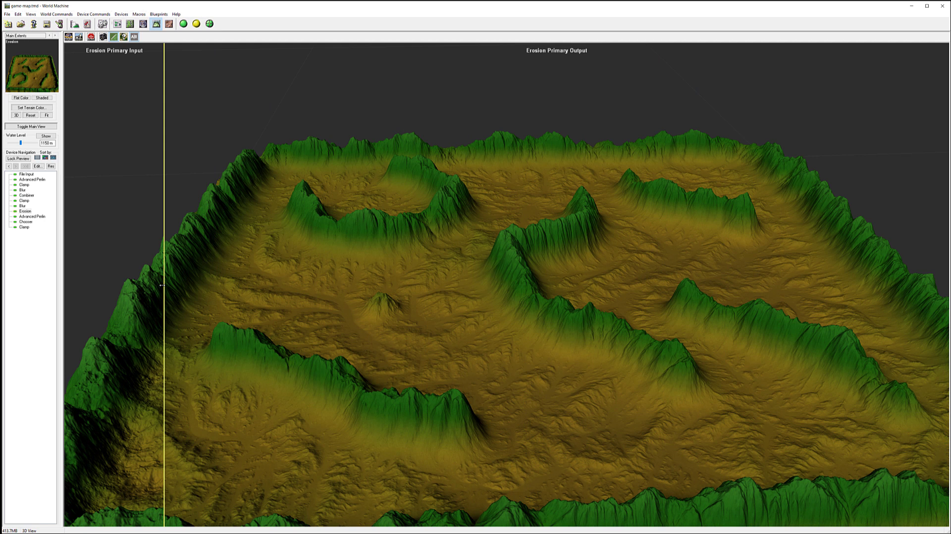
Lock the preview on the Erosion device, then orbit the 3D maze walls
{"action": "left_click", "coordinate": [118, 23]}
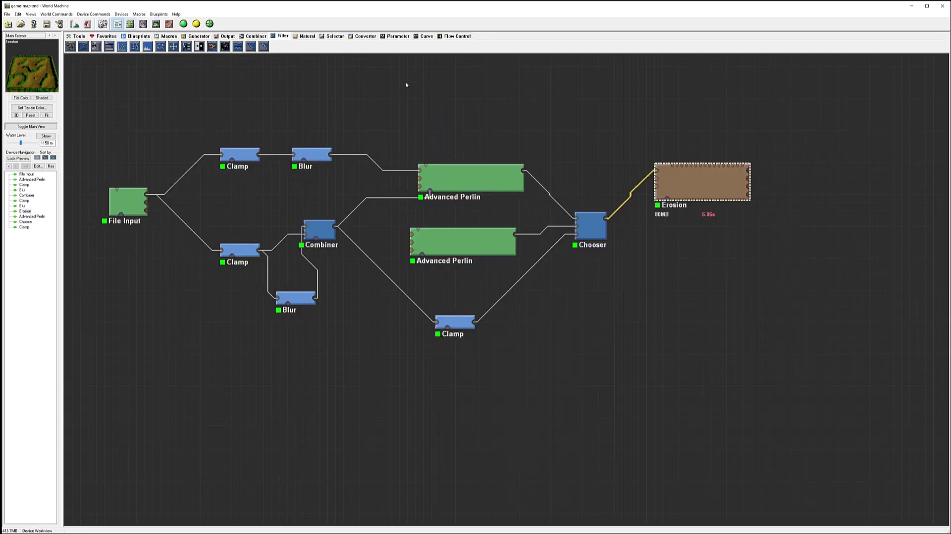
{"action": "right_click", "coordinate": [715, 178]}
{"action": "left_click", "coordinate": [739, 191]}
{"action": "left_click", "coordinate": [156, 24]}
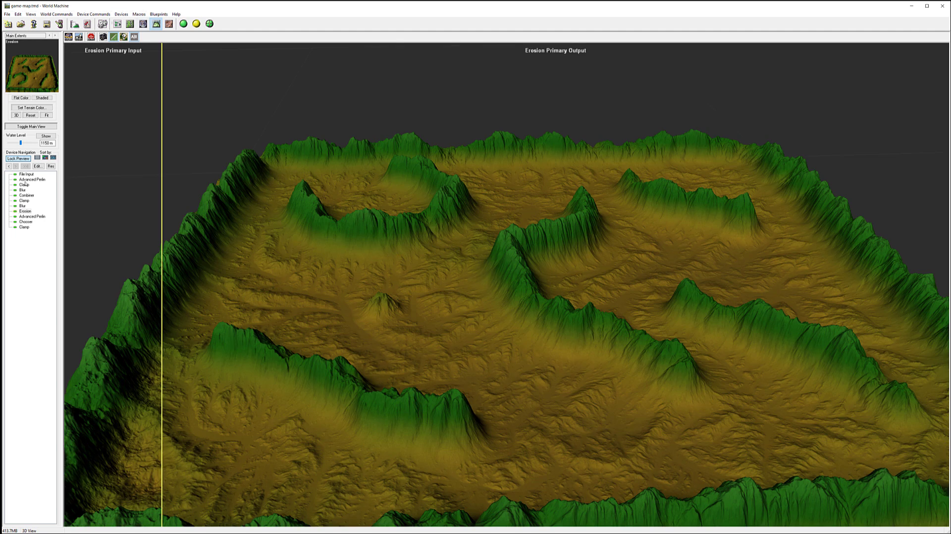
{"action": "mouse_move", "coordinate": [161, 297]}
{"action": "left_mouse_down"}
{"action": "mouse_move", "coordinate": [272, 284]}
{"action": "mouse_move", "coordinate": [144, 296]}
{"action": "mouse_move", "coordinate": [172, 274]}
{"action": "mouse_move", "coordinate": [548, 287]}
{"action": "mouse_move", "coordinate": [229, 302]}
{"action": "left_mouse_up"}
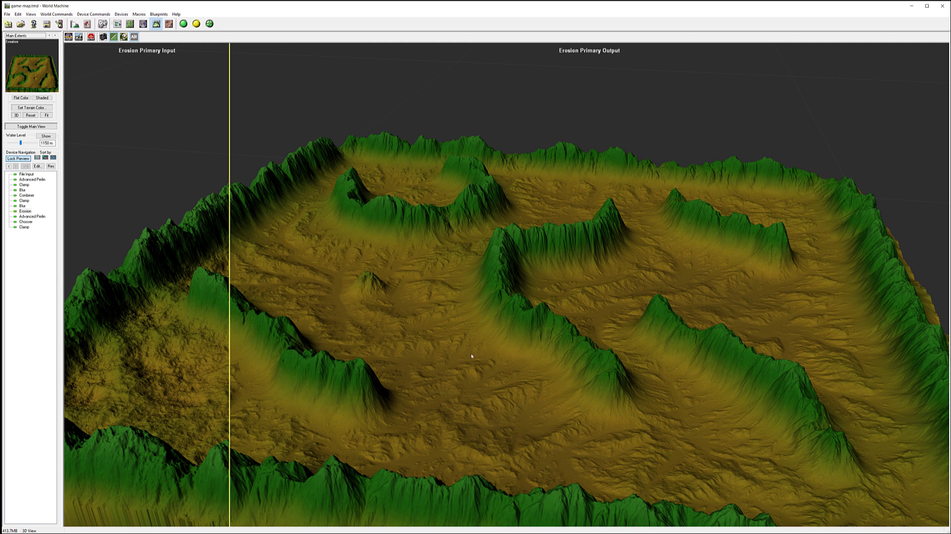
Narrow the Clamp height range to about 1234–1690 m and rebuild the terrain
{"action": "double_click", "coordinate": [23, 227]}
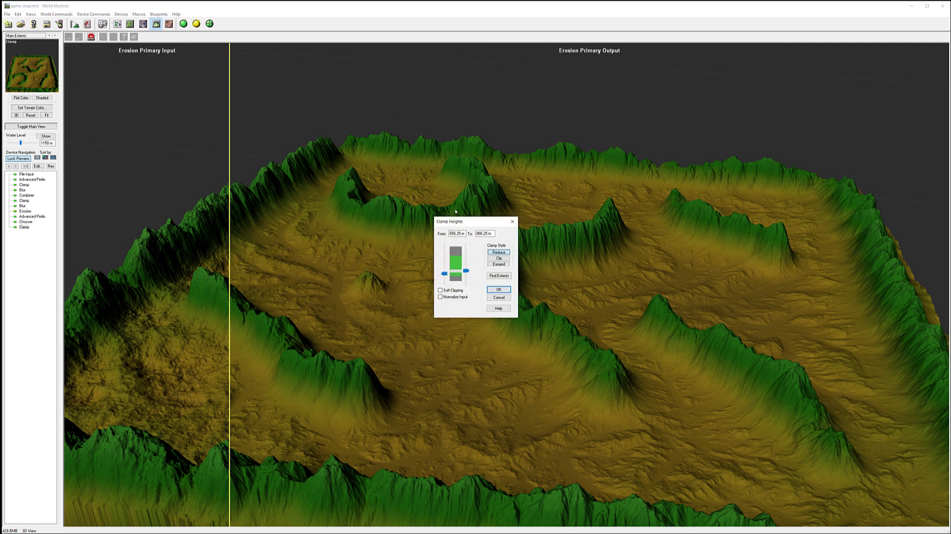
{"action": "left_click_drag", "start_coordinate": [457, 219], "coordinate": [316, 124]}
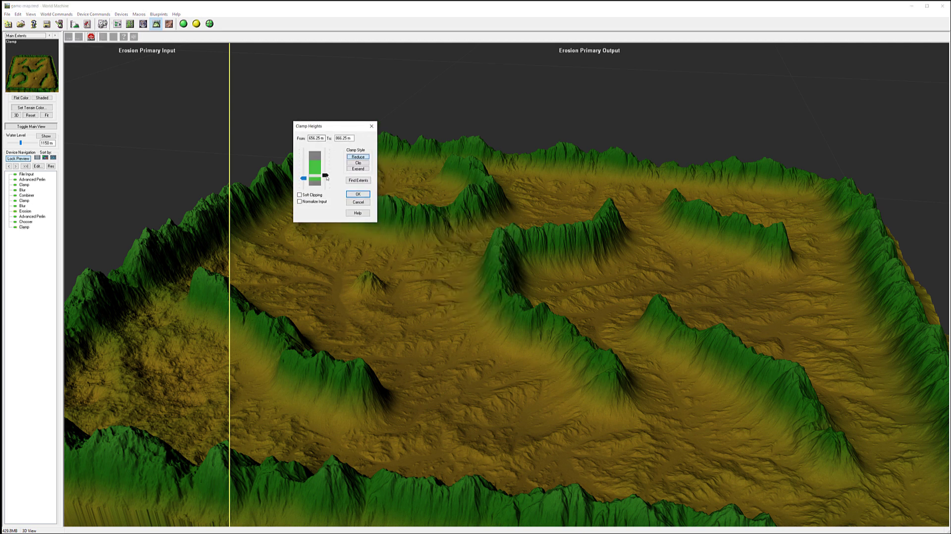
{"action": "mouse_move", "coordinate": [325, 176]}
{"action": "left_mouse_down"}
{"action": "mouse_move", "coordinate": [320, 167]}
{"action": "mouse_move", "coordinate": [303, 175]}
{"action": "left_mouse_up"}
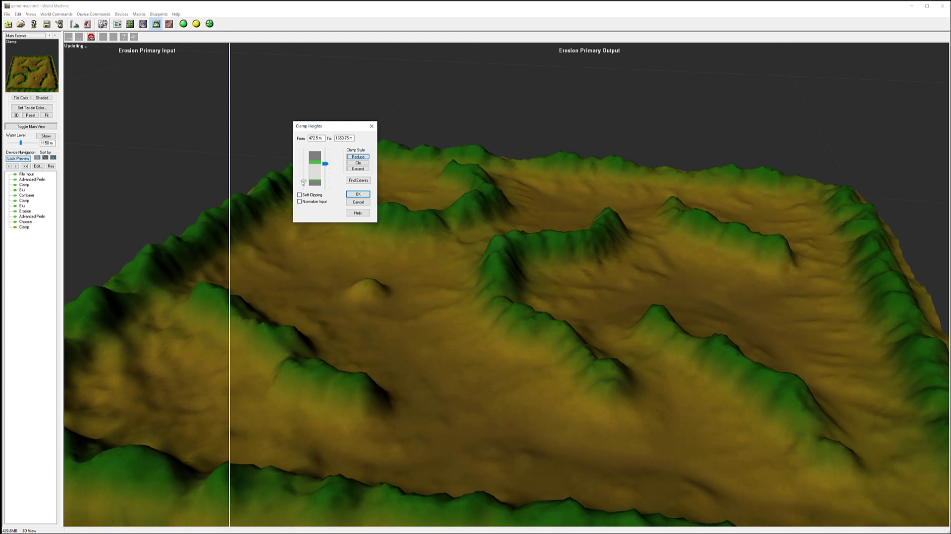
{"action": "left_click_drag", "start_coordinate": [303, 176], "coordinate": [301, 171]}
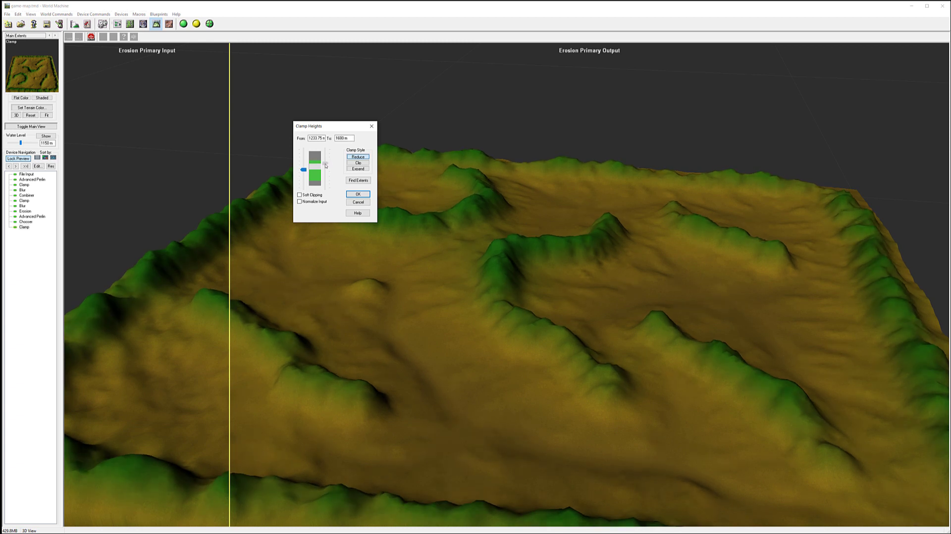
{"action": "left_click", "coordinate": [358, 193]}
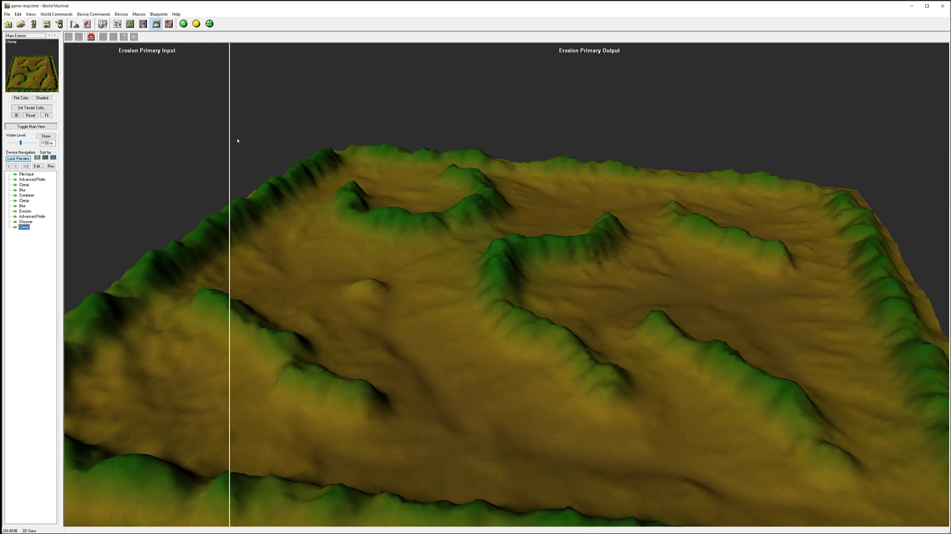
{"action": "left_click", "coordinate": [196, 24]}
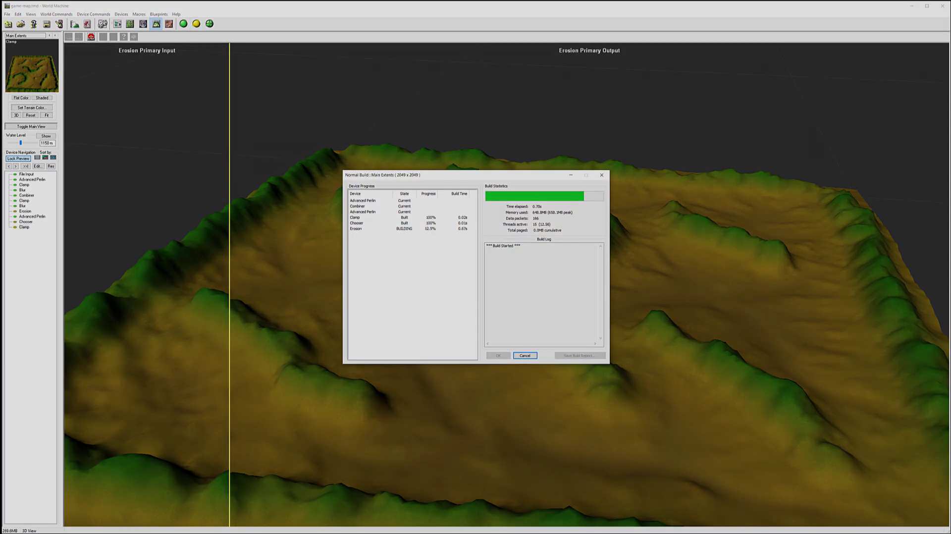